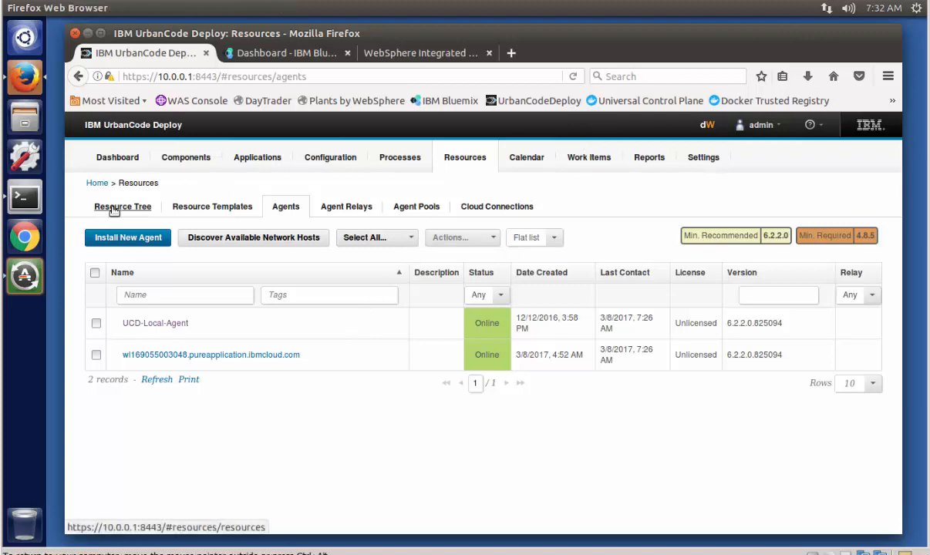
Step: Add the agent wl169055003048.pureapplication.ibmcloud.com to the WAS-Bluemix group in the resource tree and save it
click(116, 207)
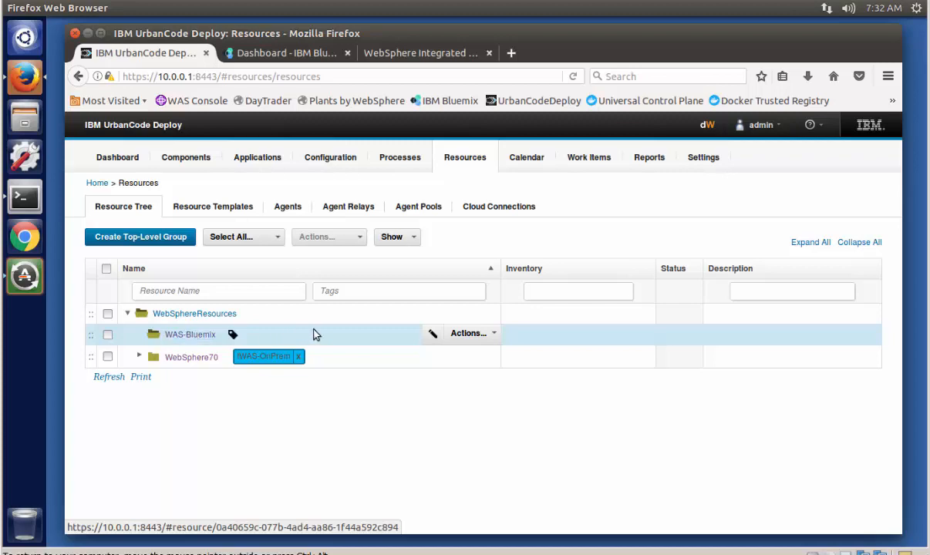
click(465, 336)
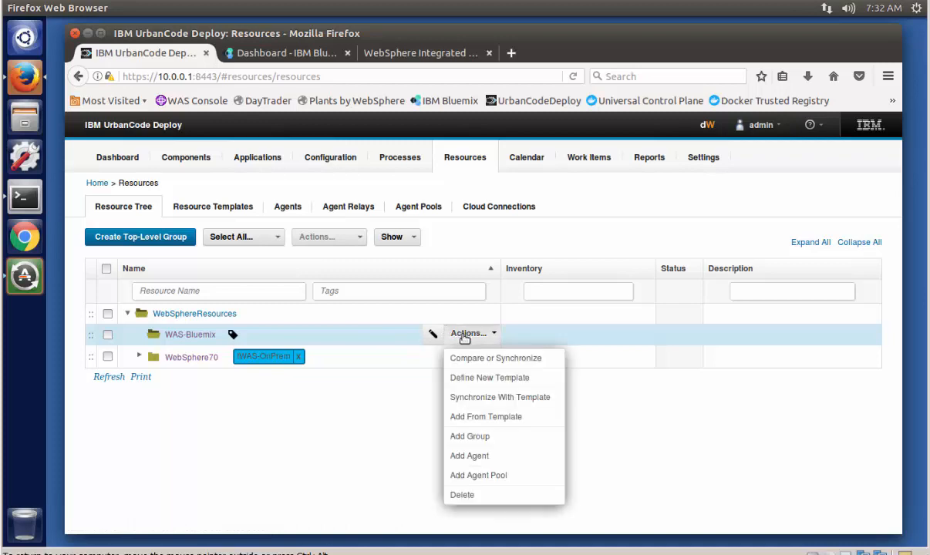
click(469, 456)
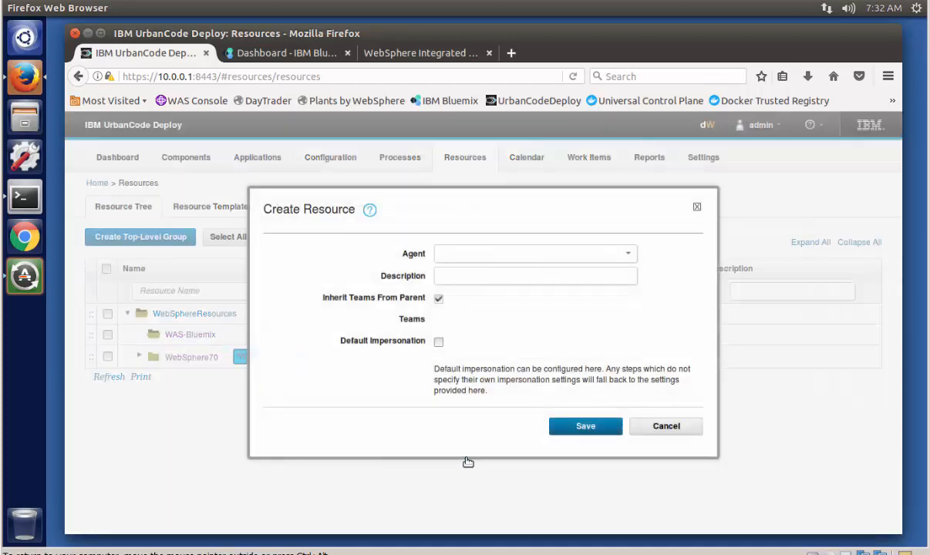
click(627, 254)
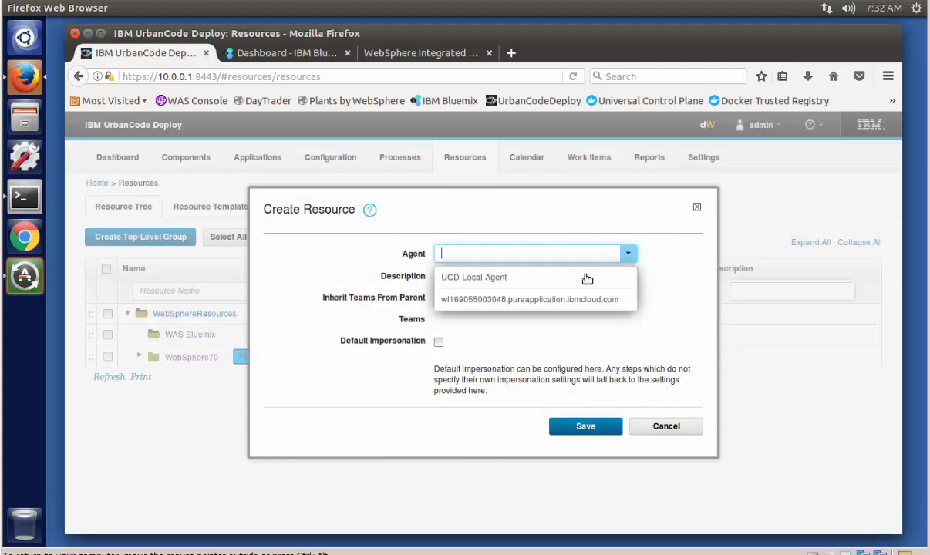
click(550, 301)
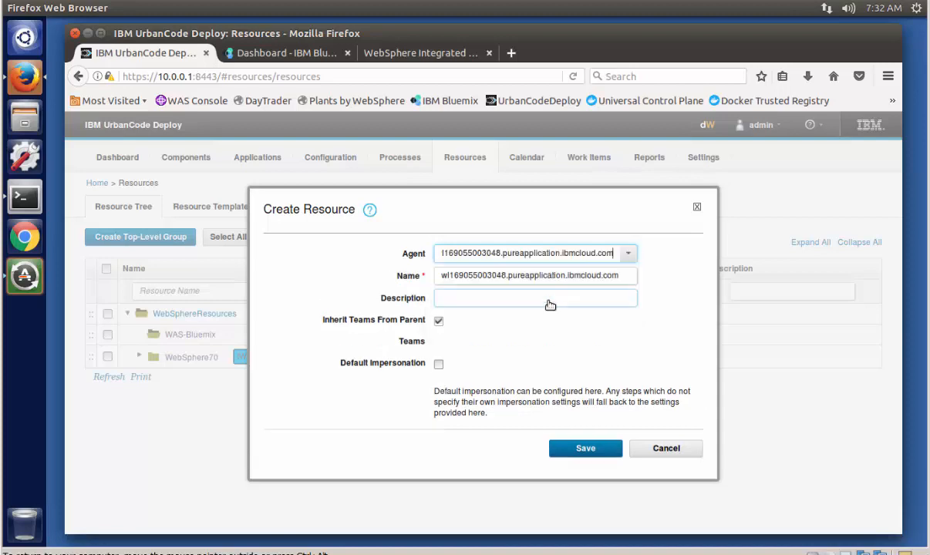
click(601, 448)
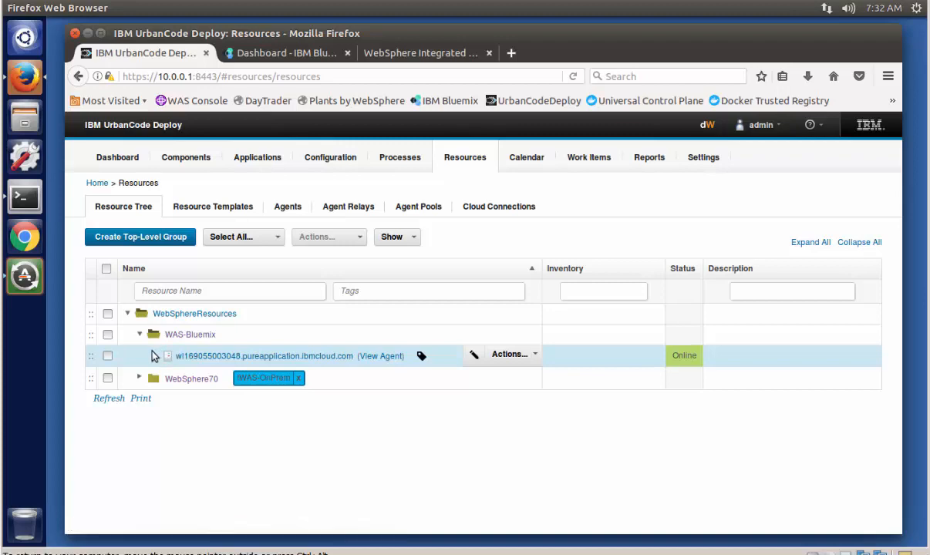
Step: Refresh the resource tree and expand the pureapplication agent under WAS-Bluemix
click(527, 264)
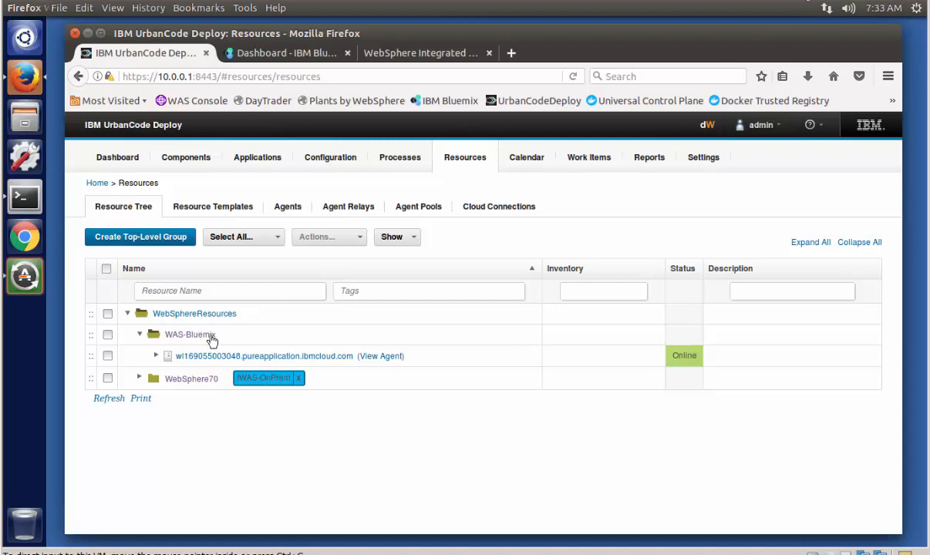
click(111, 404)
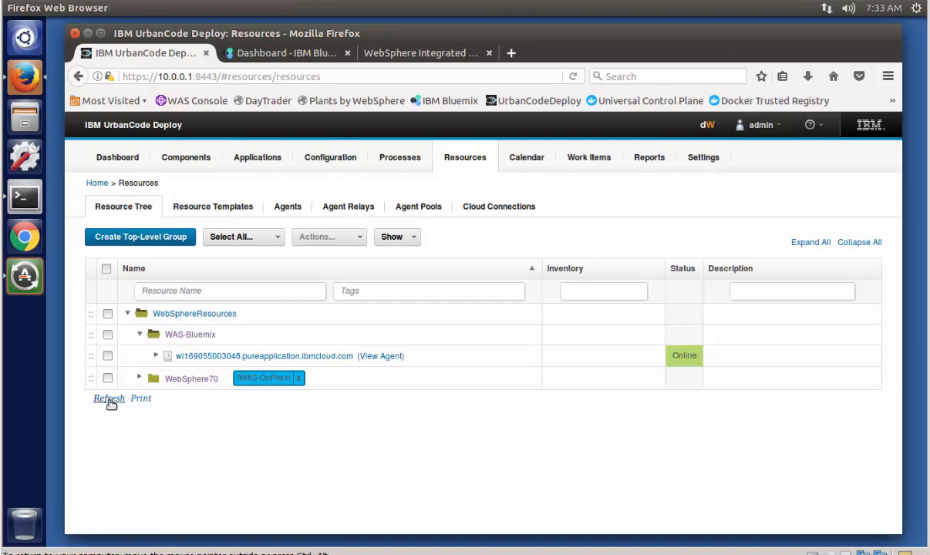
click(157, 357)
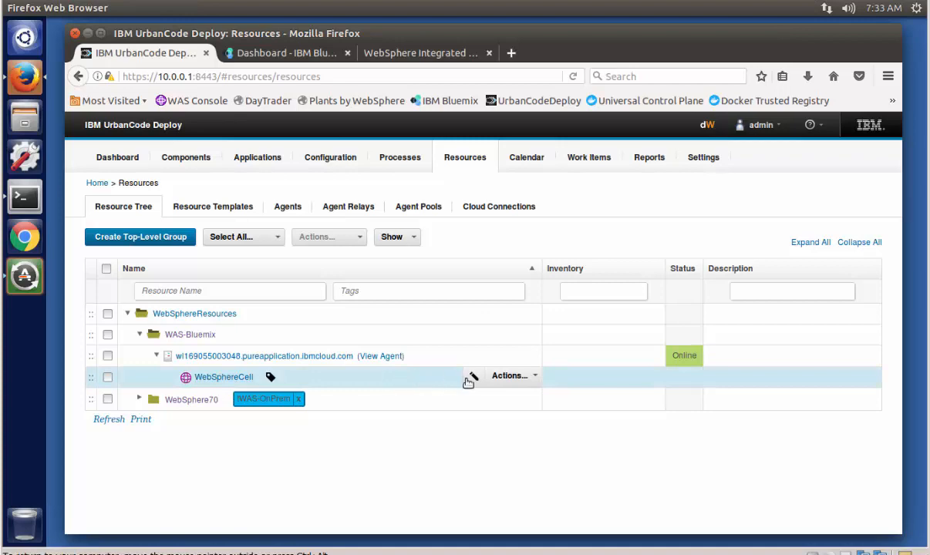
Step: Edit the WebSphereCell resource under the Bluemix agent and set its cell name role property to CloudBurstCell
click(473, 376)
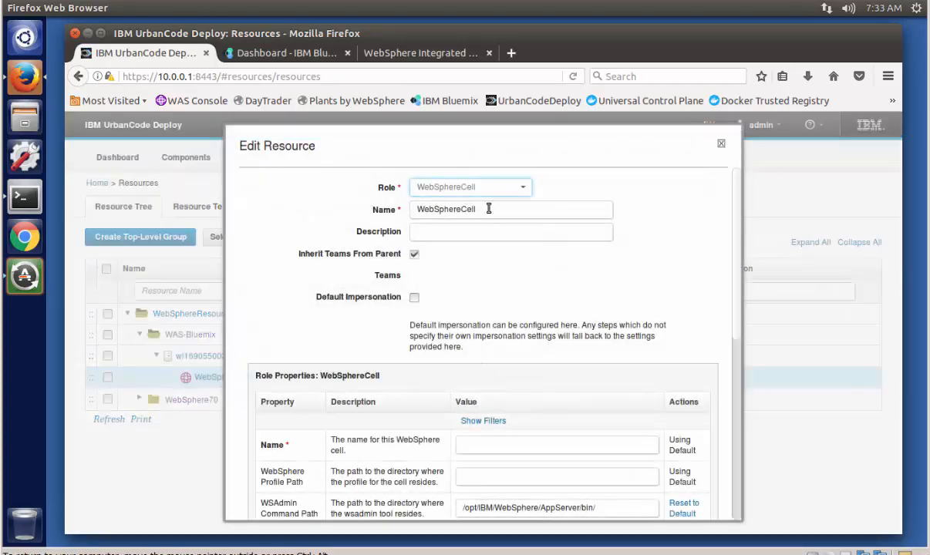
scroll(697, 266, down, 3)
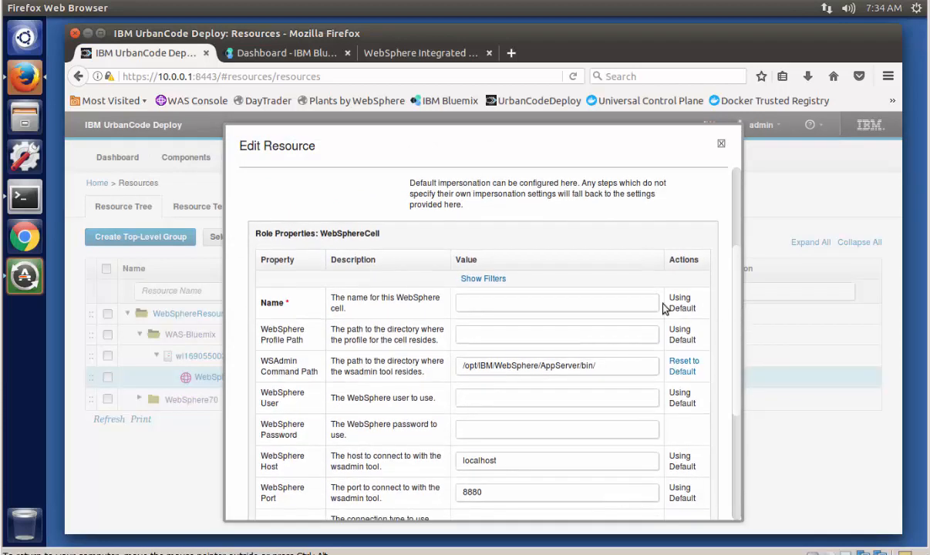
click(608, 303)
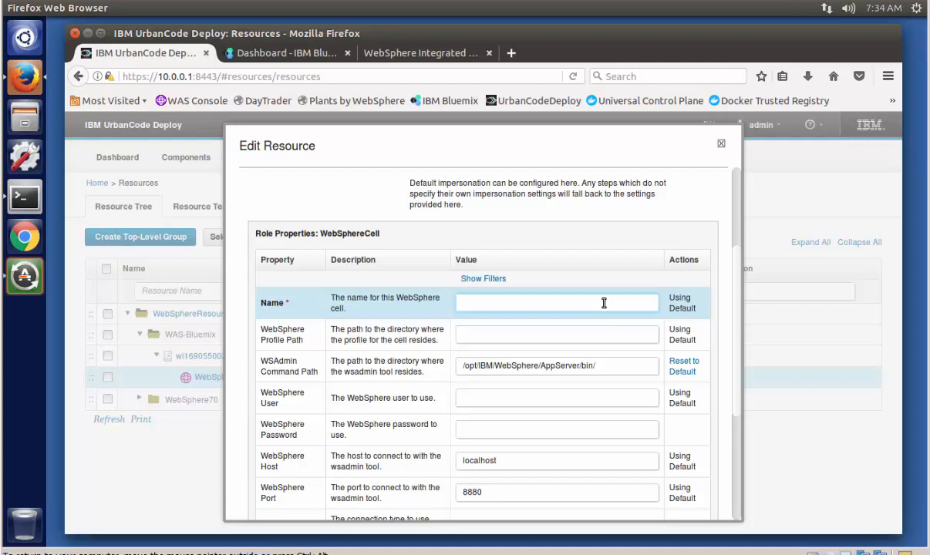
text(CloudBurstCell)
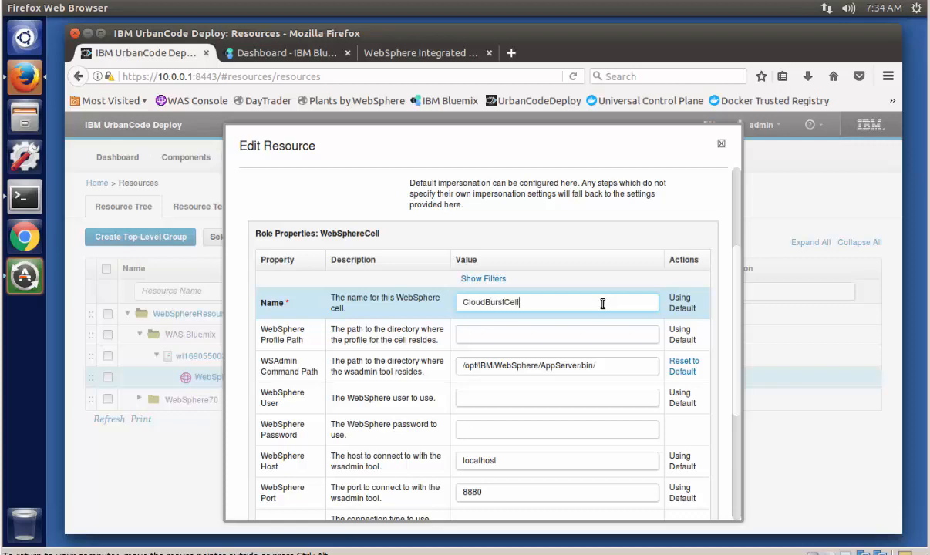
Step: Set the WebSphere profile path to /opt/IBM/WebSphere/Profiles/DefaultAppSrv01/ and the WSAdmin command path to /opt/IBM/WebSphere/Profiles/DefaultAppSrv01/bin/
click(521, 333)
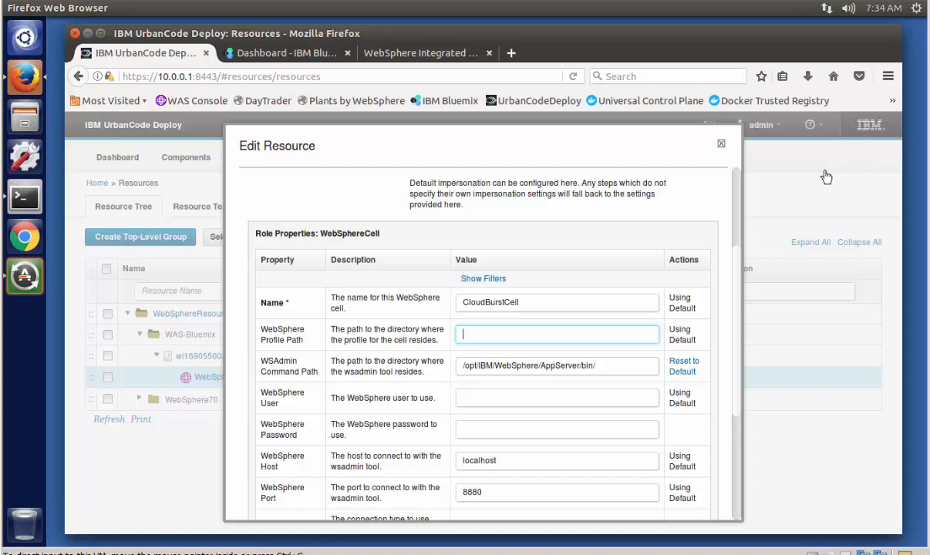
text(/opt/IBM/WebSphere/Profiles/DefaultAppSrv01/)
drag(598, 368, 415, 361)
key(BackSpace)
text(/opt/IBM/WebSphere/Profiles/DefaultAppSrv01/)
text(bin/)
Step: Set the WebSphere user to wsadmin, enter the WebSphere password, and save the cell resource
click(474, 396)
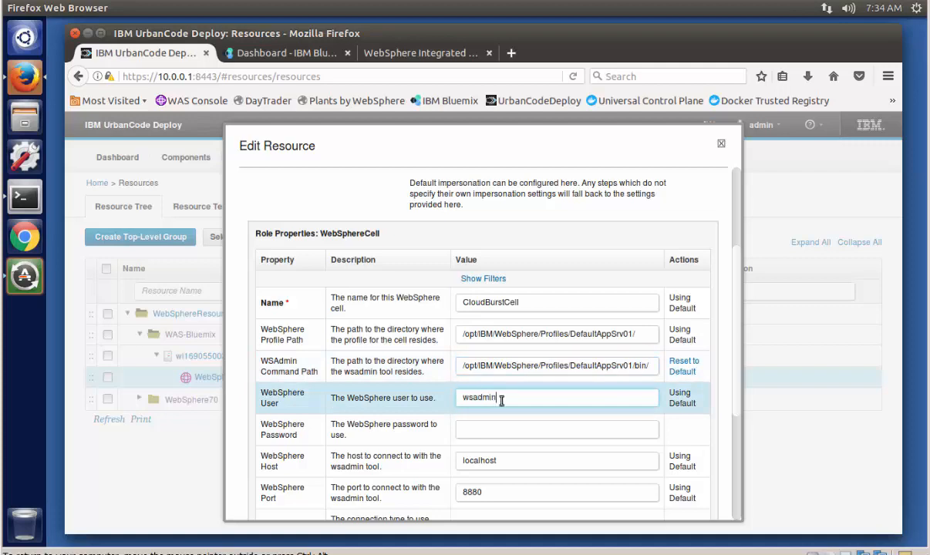
click(498, 429)
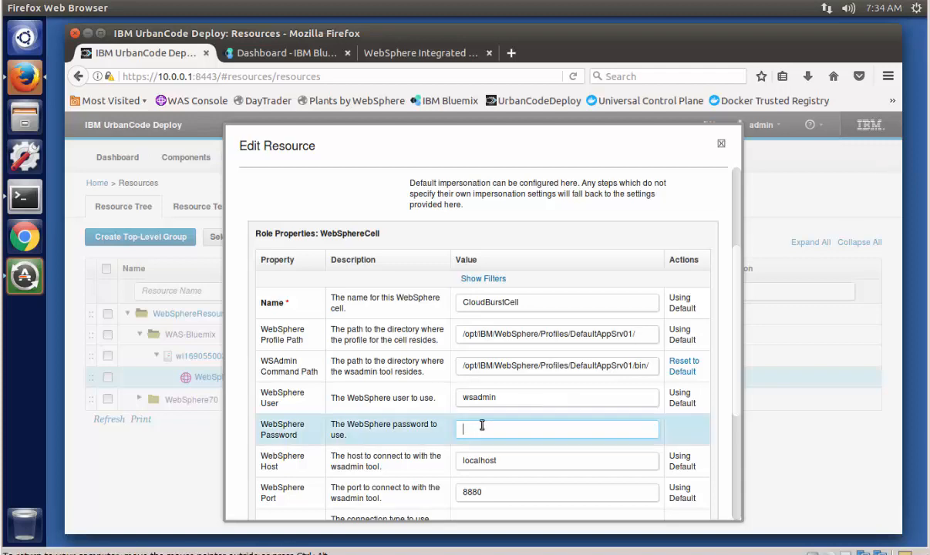
key(ctrl+v)
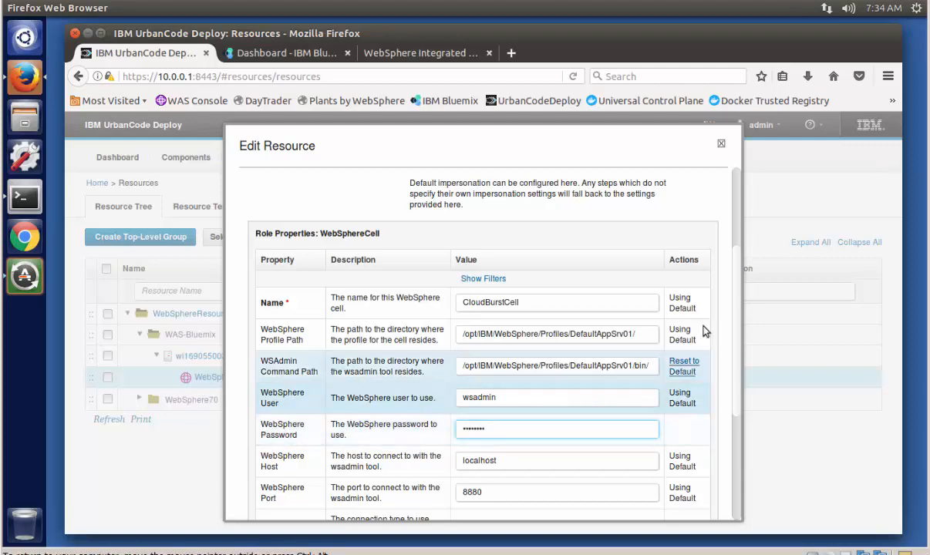
scroll(729, 331, down, 4)
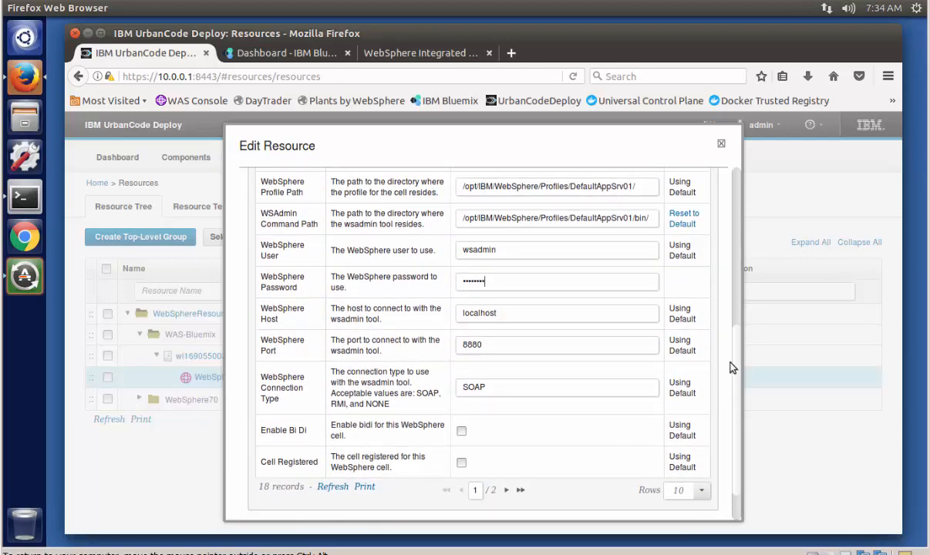
scroll(697, 354, down, 1)
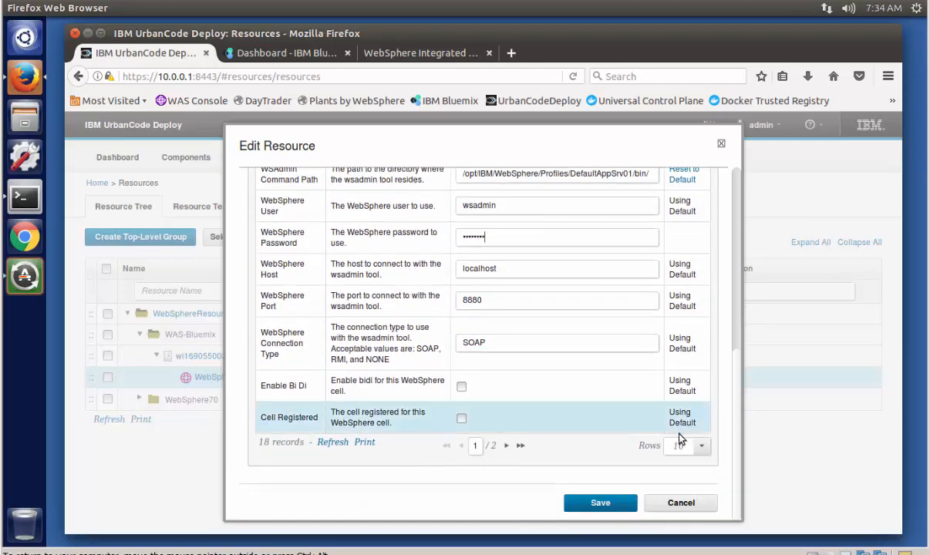
click(607, 503)
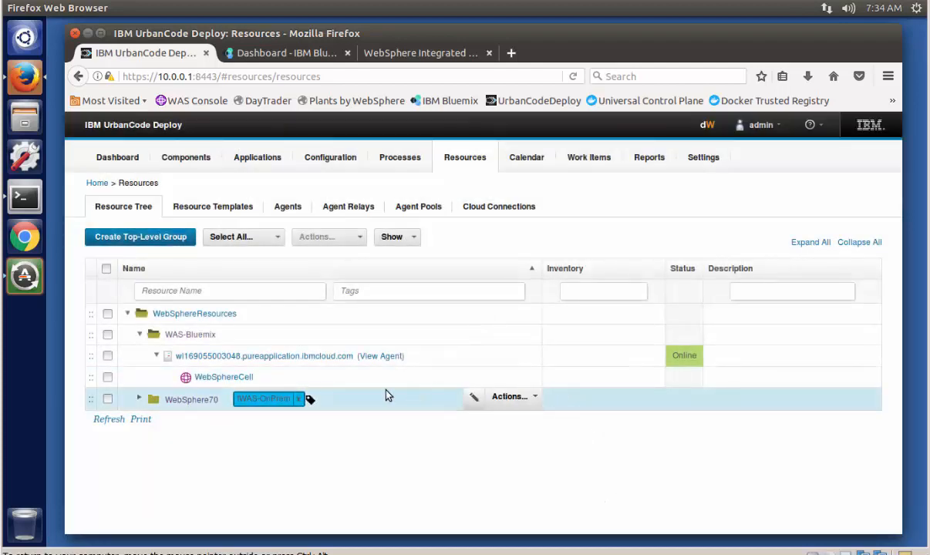
Step: Configure the WebSphereCell resource using WebSphere Topology Discovery, then review the run log and close it
click(500, 402)
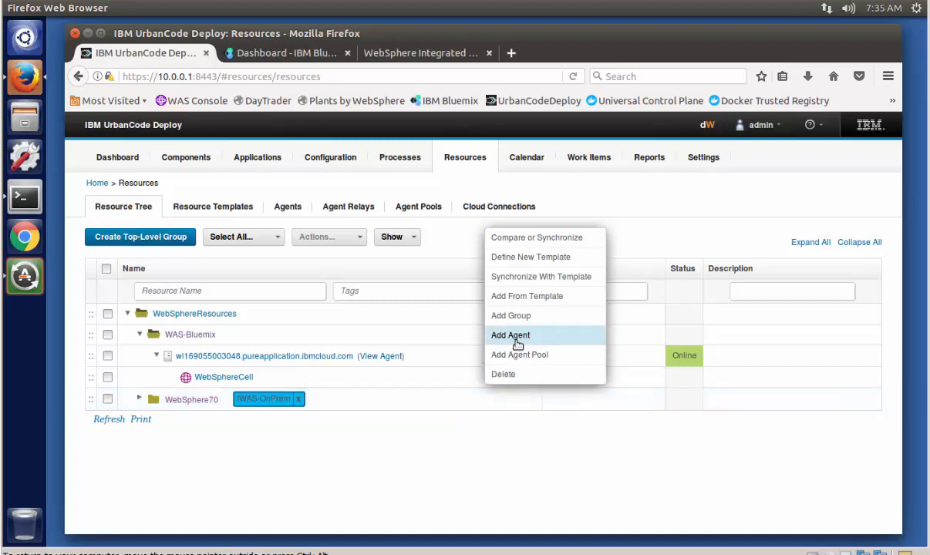
click(503, 425)
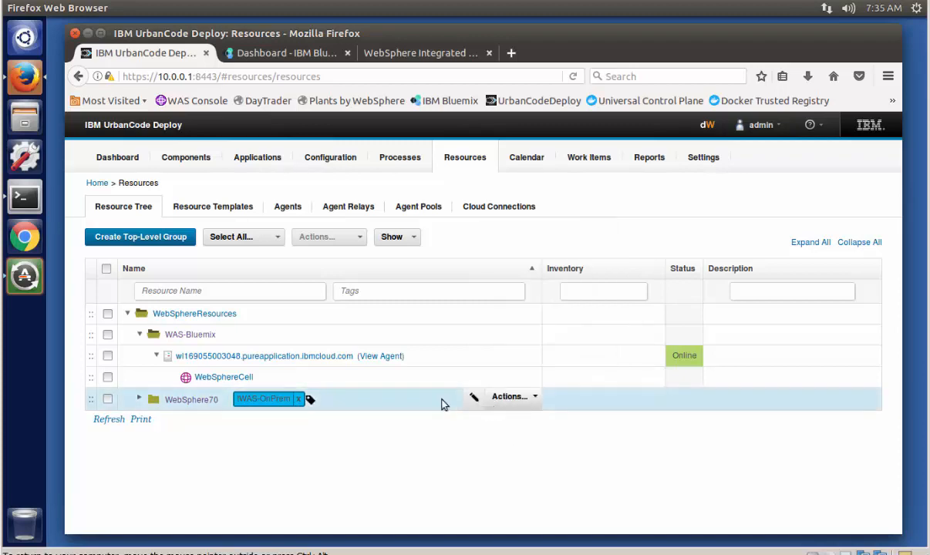
click(498, 379)
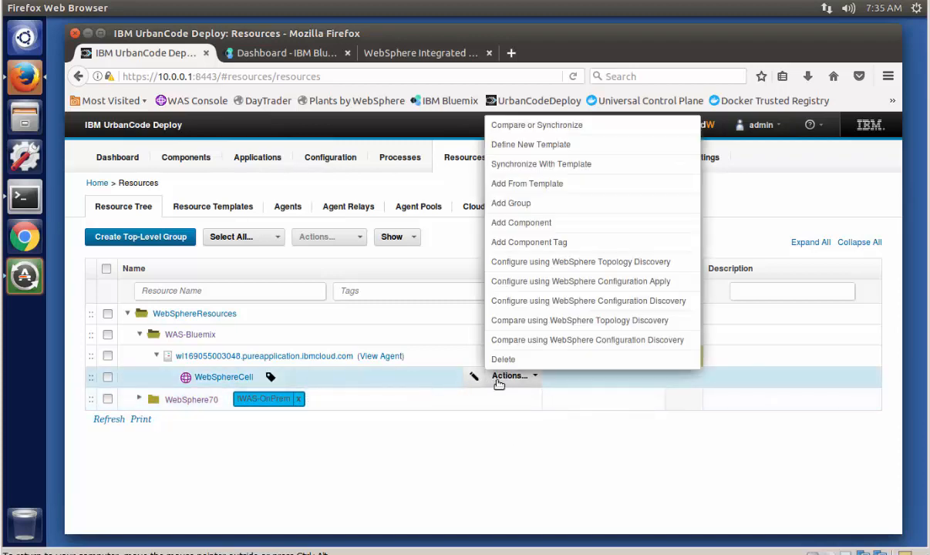
click(530, 262)
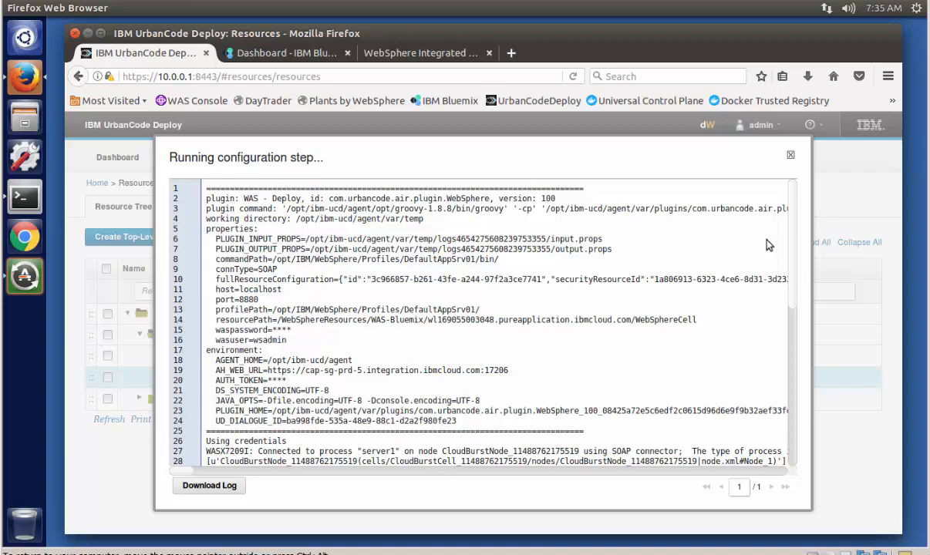
scroll(745, 223, down, 3)
scroll(802, 337, down, 3)
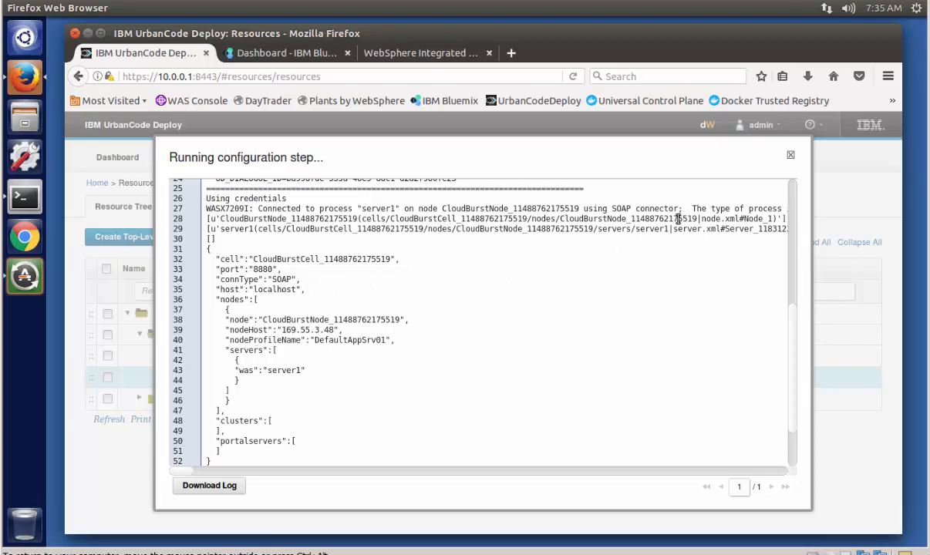
click(787, 157)
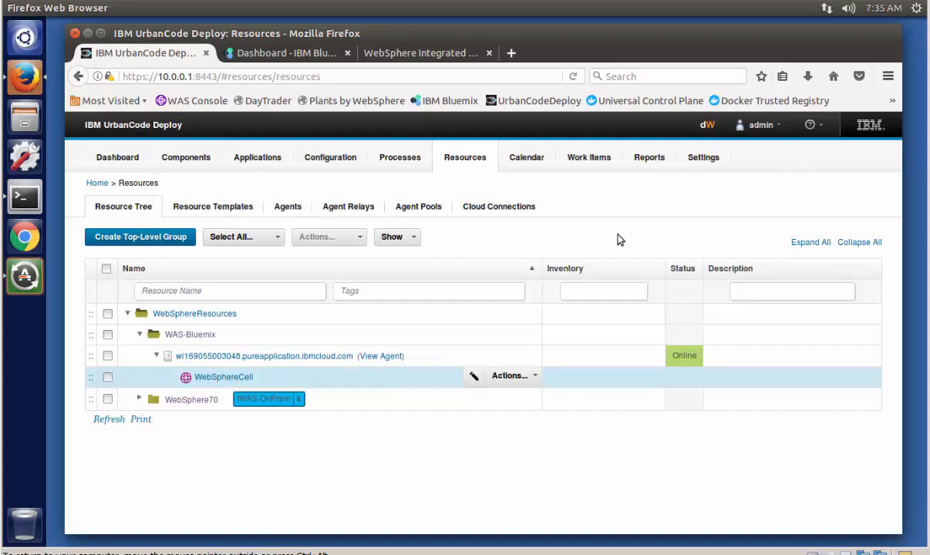
Step: Refresh the resource tree and expand the discovered CloudBurst cell through its nodes down to the Servers folder
click(140, 400)
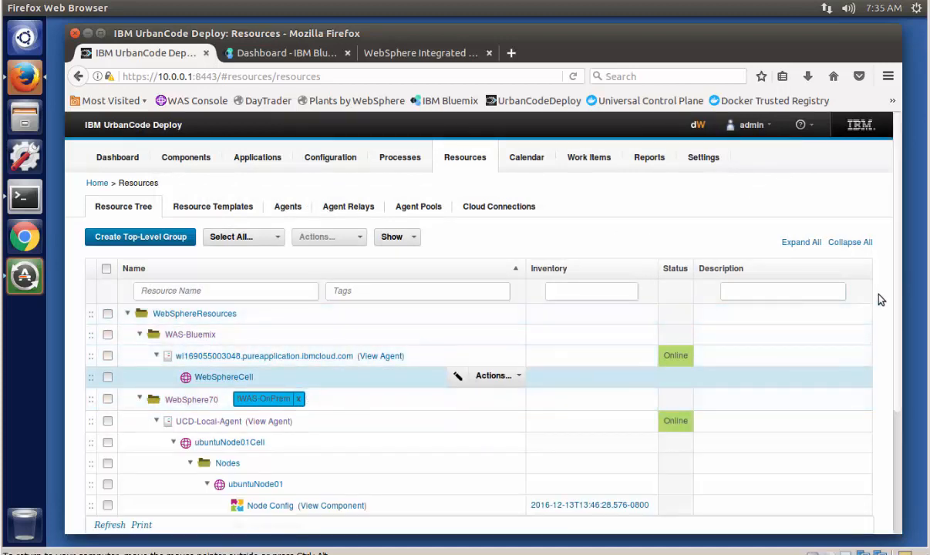
click(140, 399)
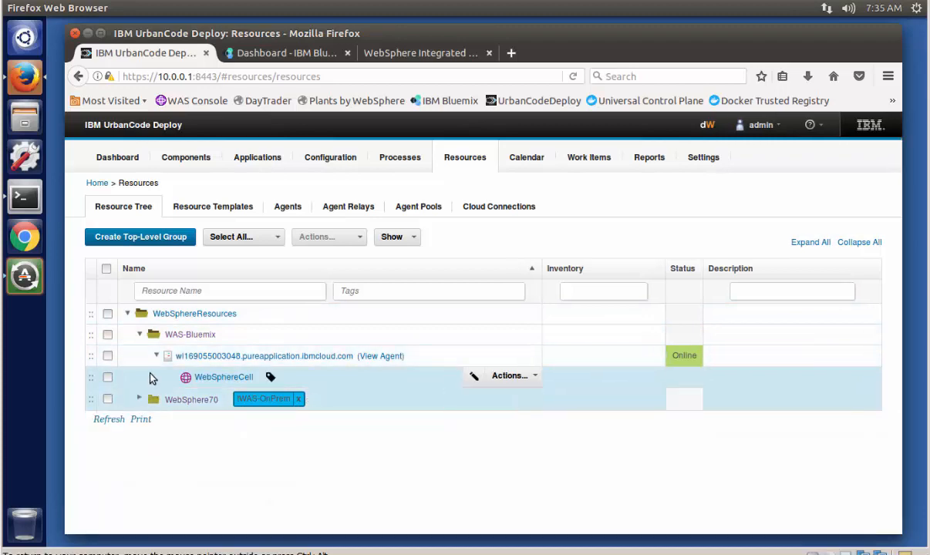
click(108, 420)
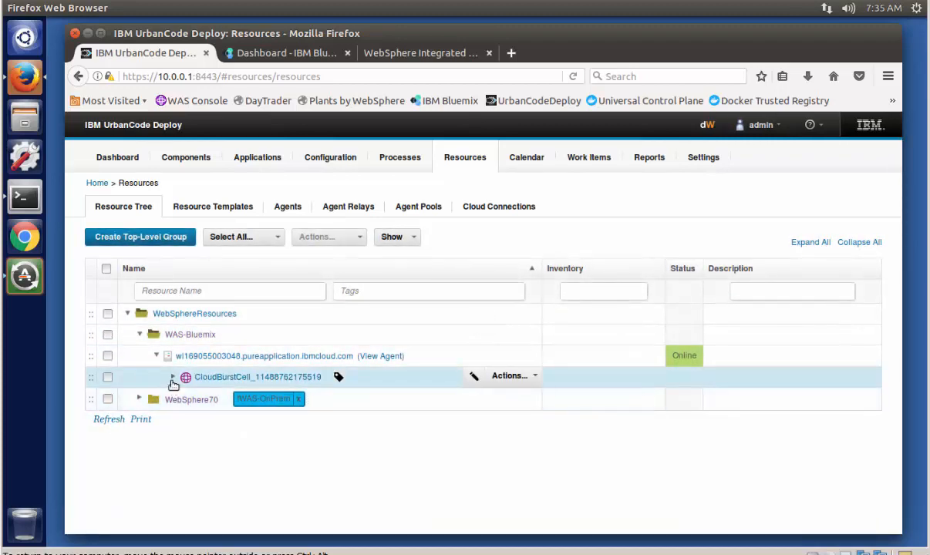
click(172, 377)
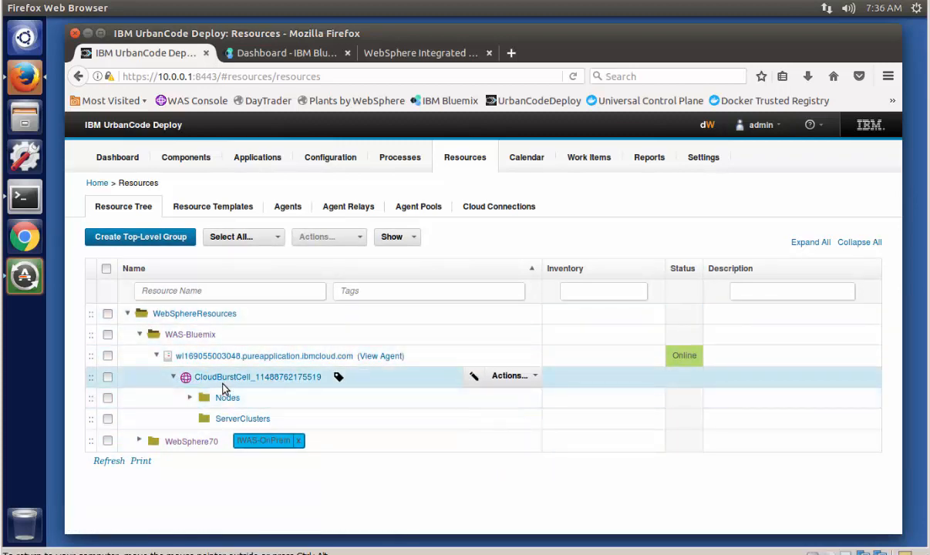
click(189, 397)
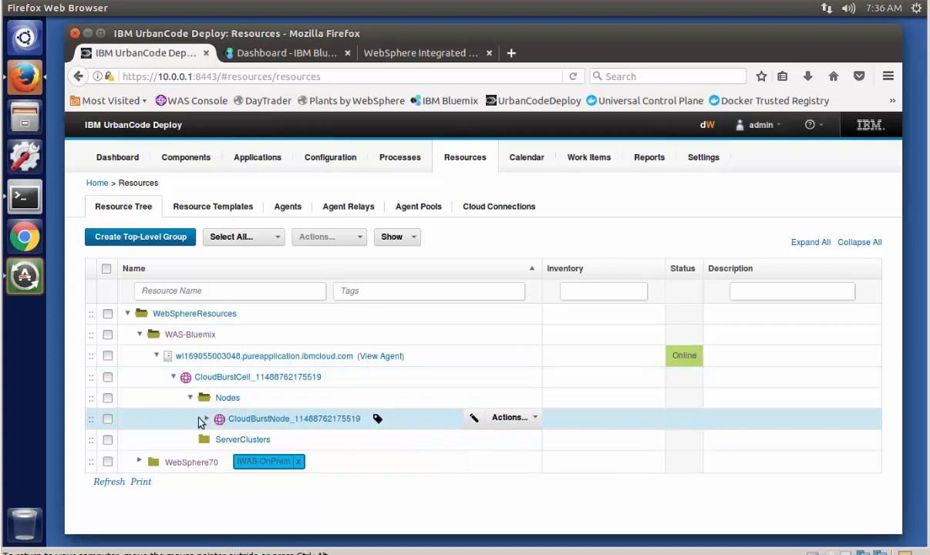
click(207, 419)
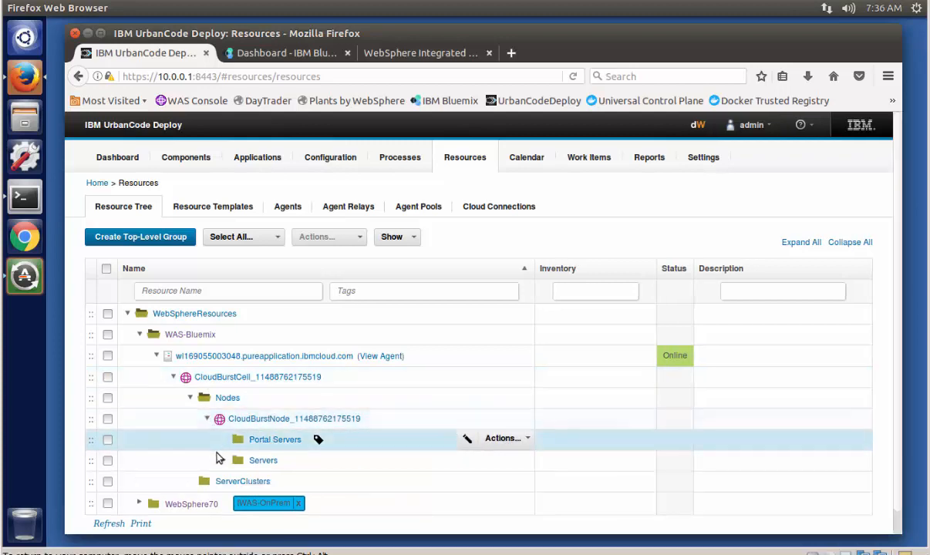
click(224, 461)
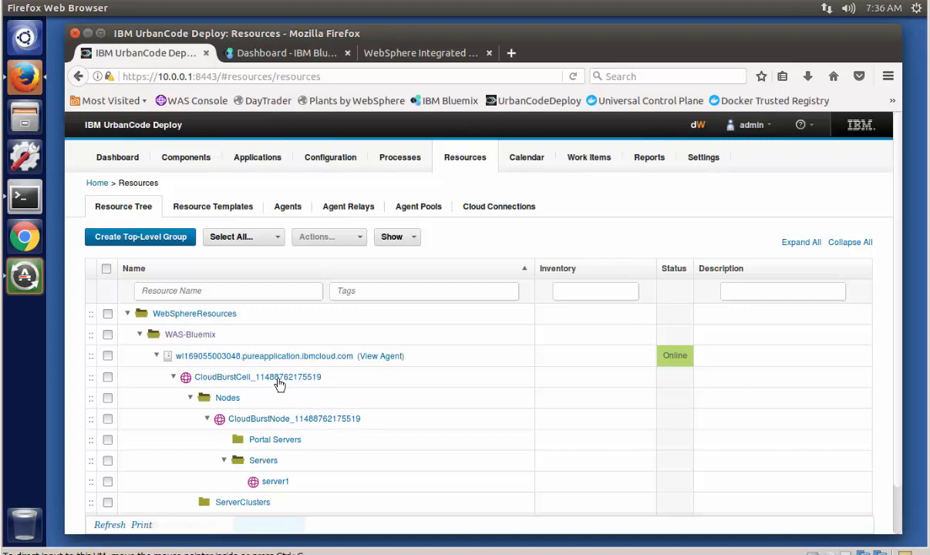
Step: Add the run PBW migration component to the CloudBurst cell in the resource tree and save it
mouse_move(411, 375)
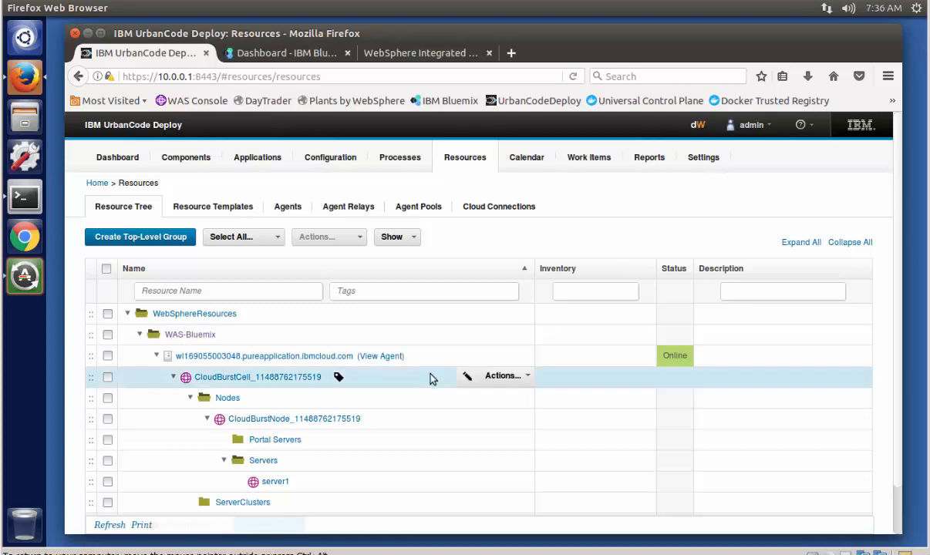
click(497, 377)
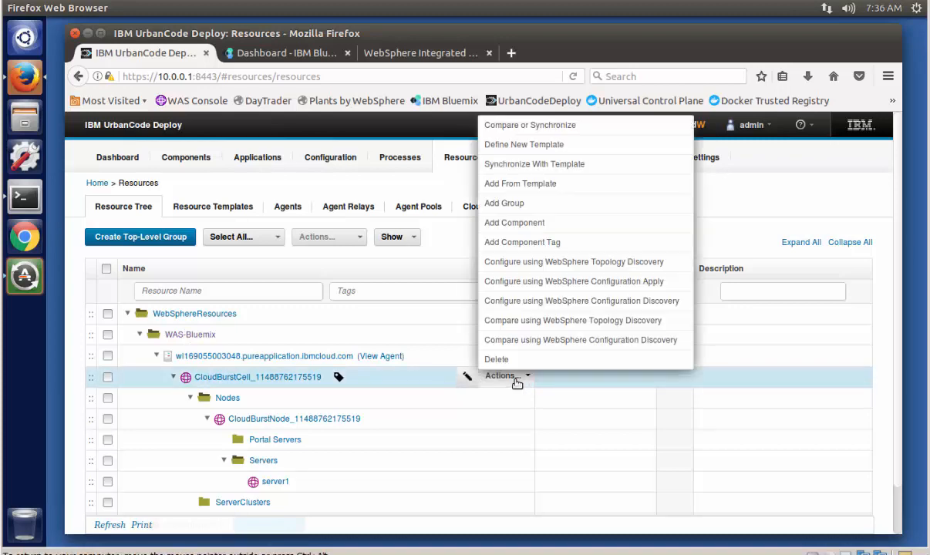
click(525, 226)
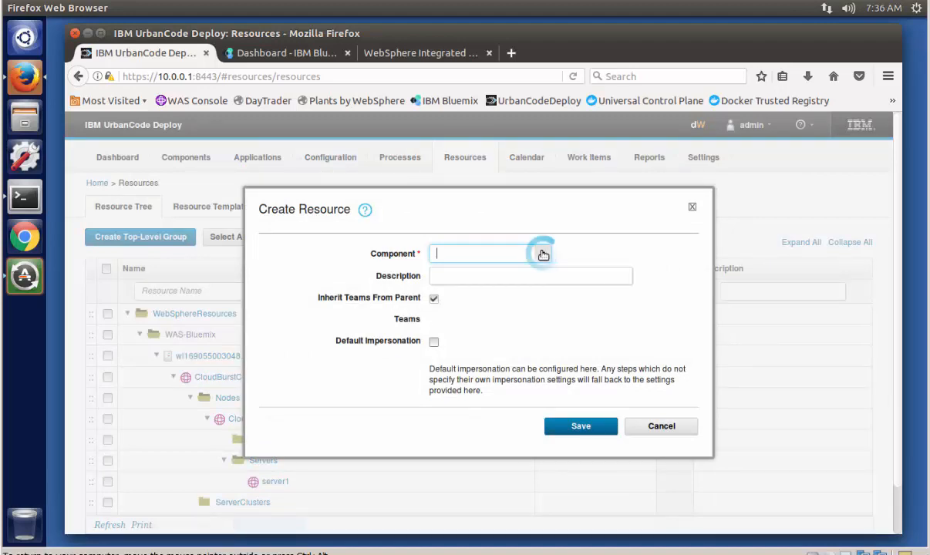
click(541, 254)
scroll(553, 354, down, 5)
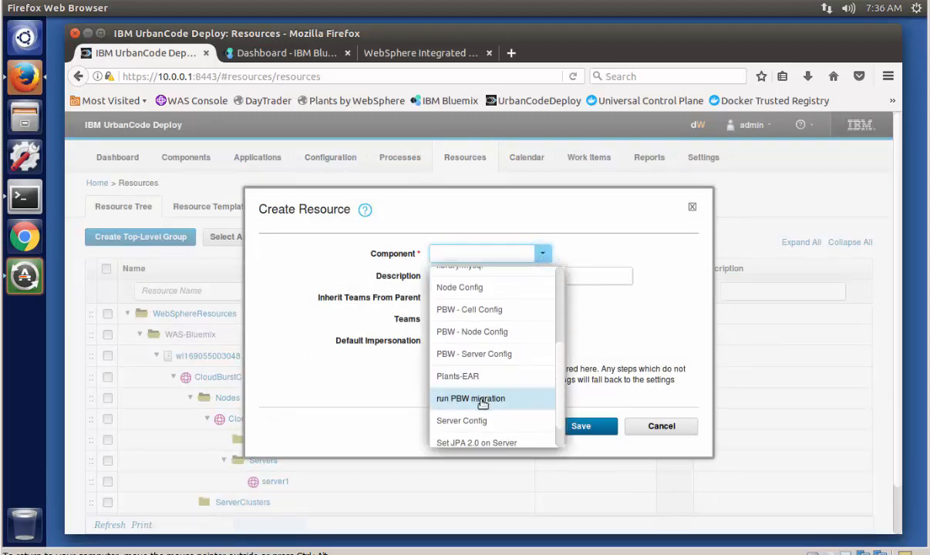
click(482, 399)
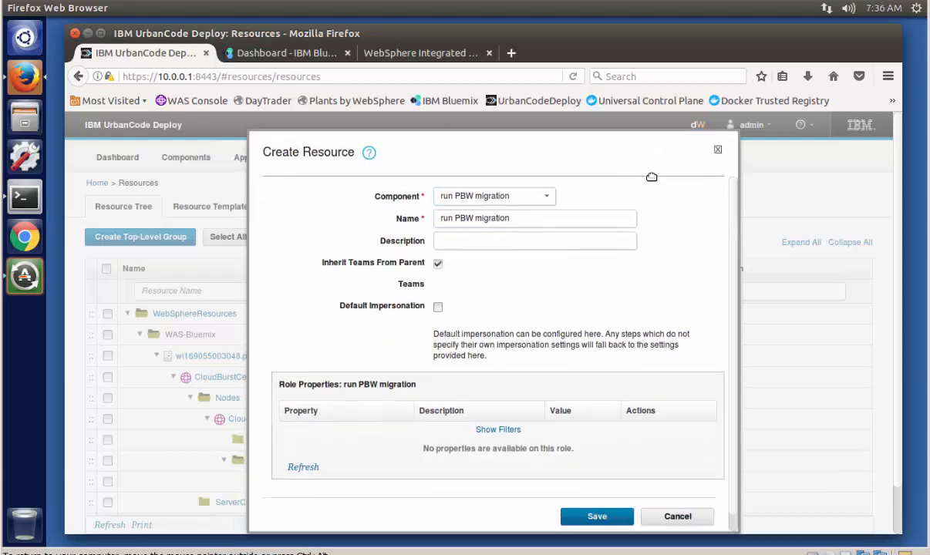
click(594, 521)
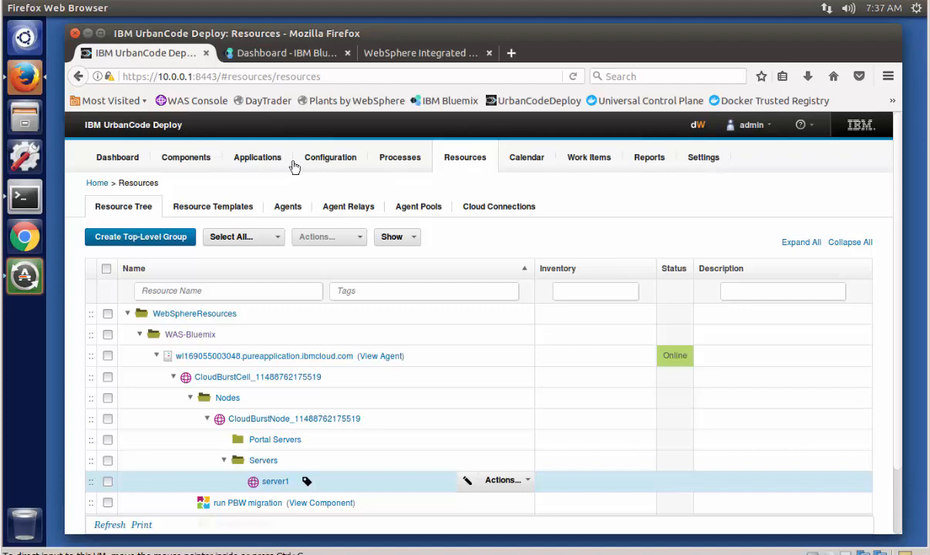
Step: Open version 2.0 of the run PBW migration component and review its artifacts
click(194, 165)
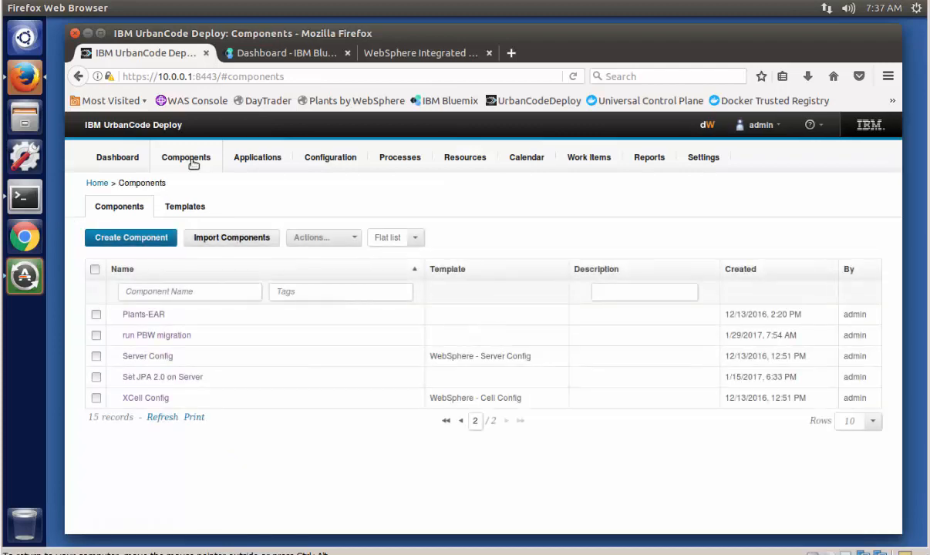
click(176, 337)
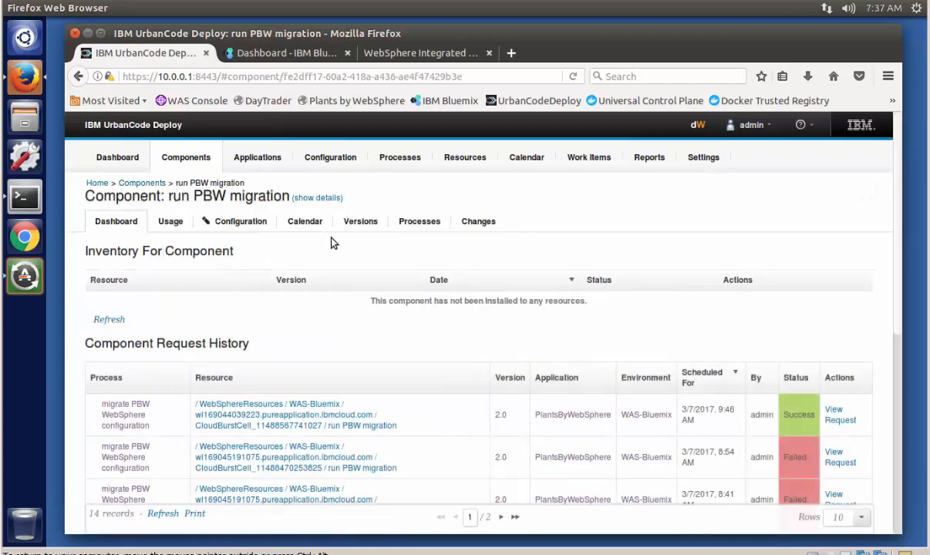
click(363, 221)
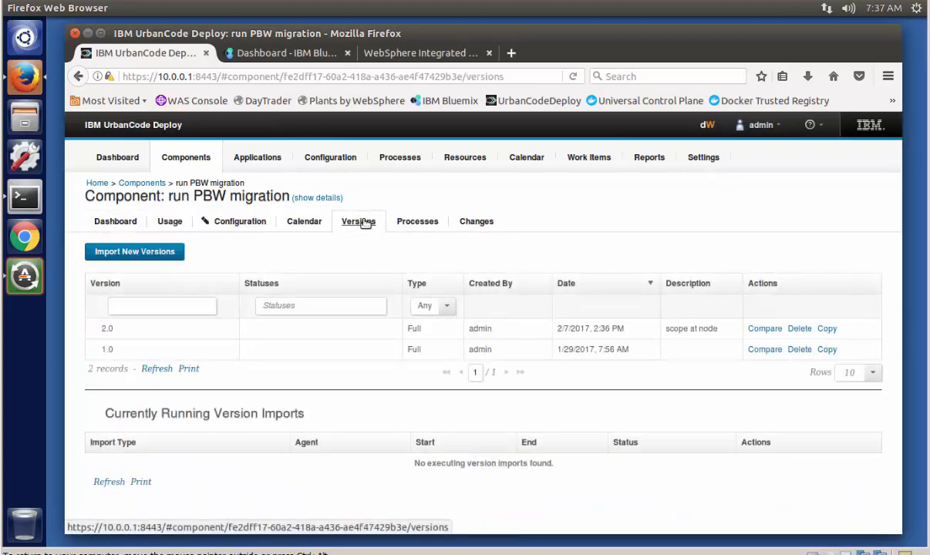
click(108, 331)
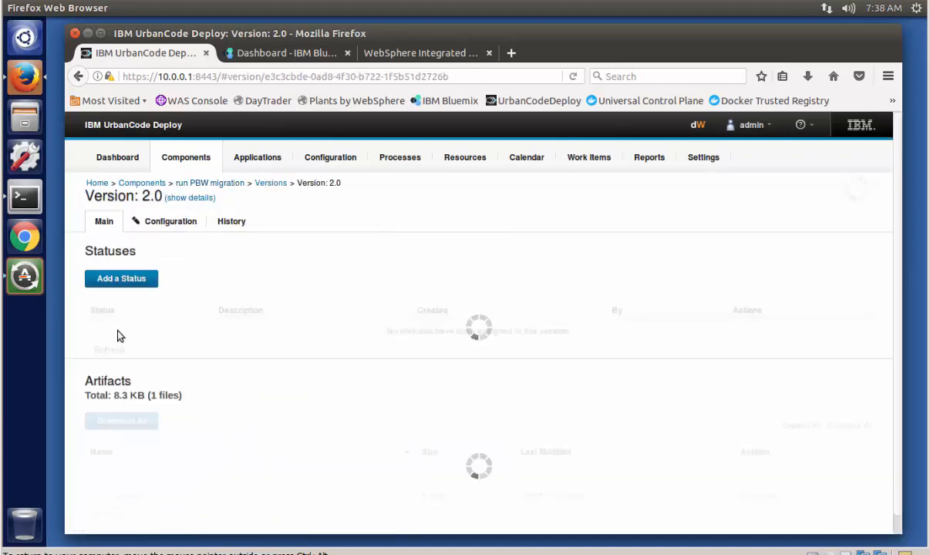
scroll(897, 278, down, 1)
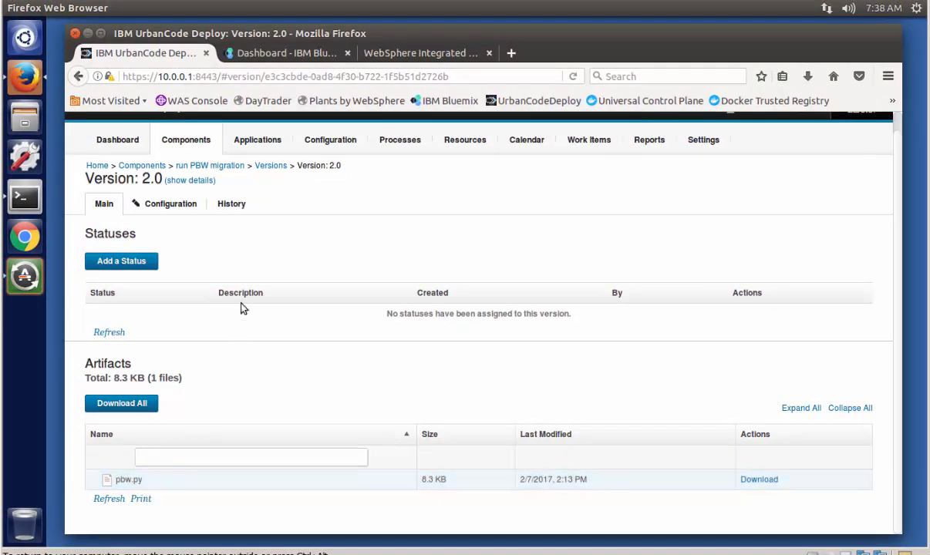
Step: Open the component's migrate PBW WebSphere configuration process and inspect the Download PBW.py script step's properties, including its working directory
click(218, 166)
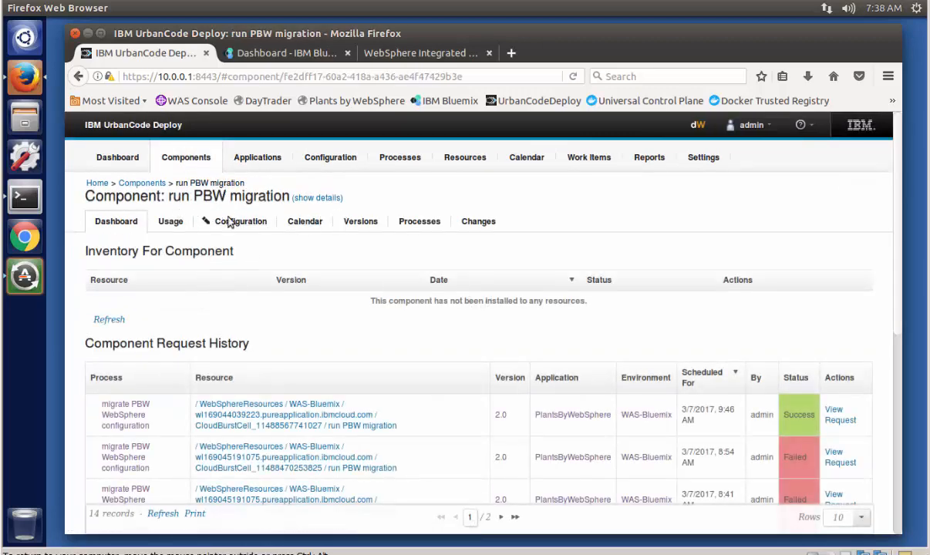
click(414, 221)
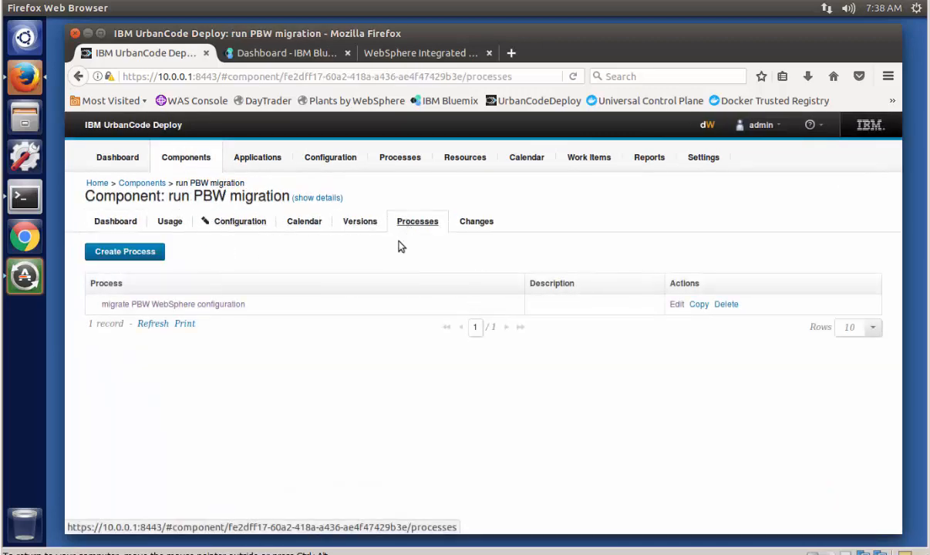
click(232, 305)
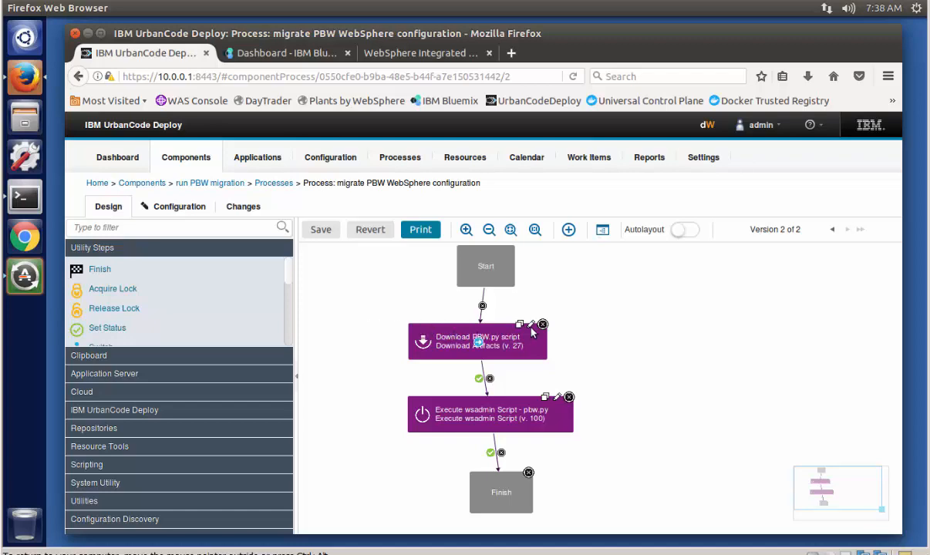
mouse_move(526, 341)
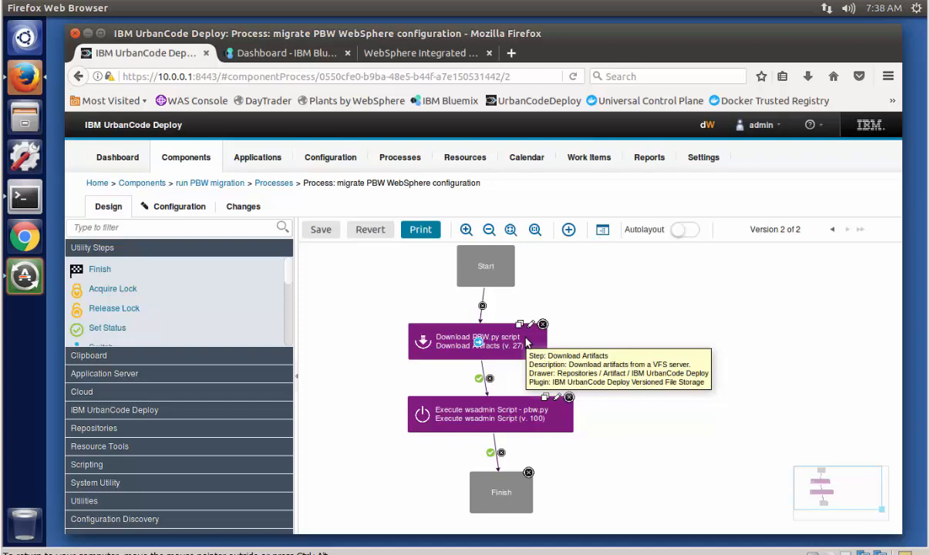
click(531, 326)
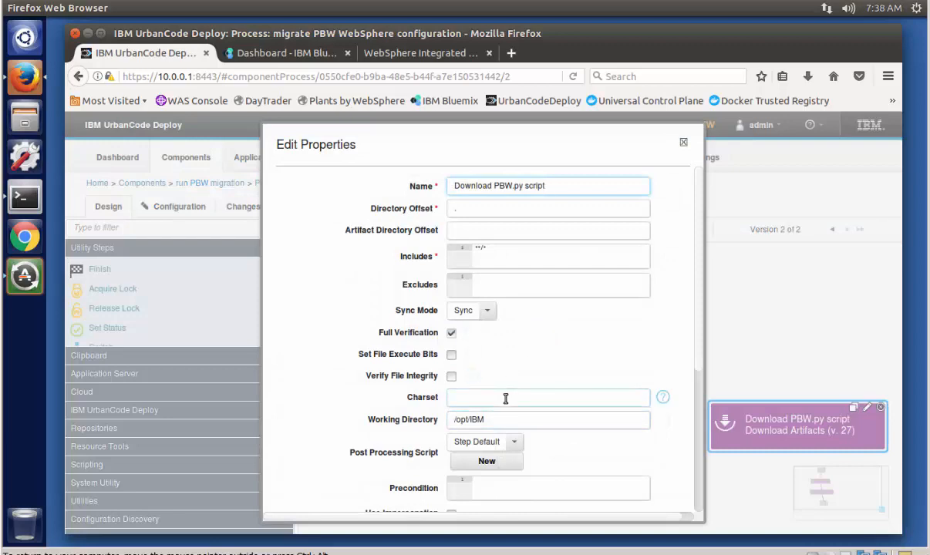
drag(504, 418, 429, 423)
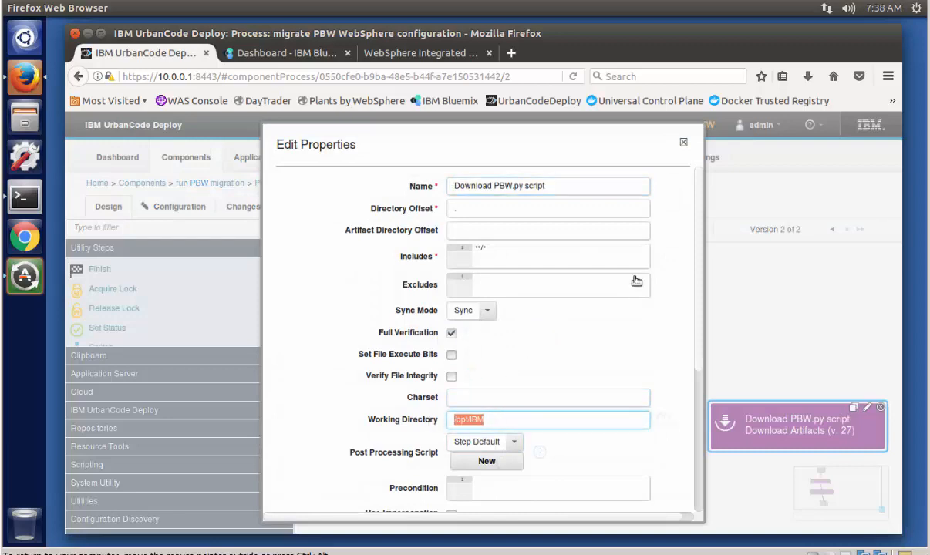
click(684, 142)
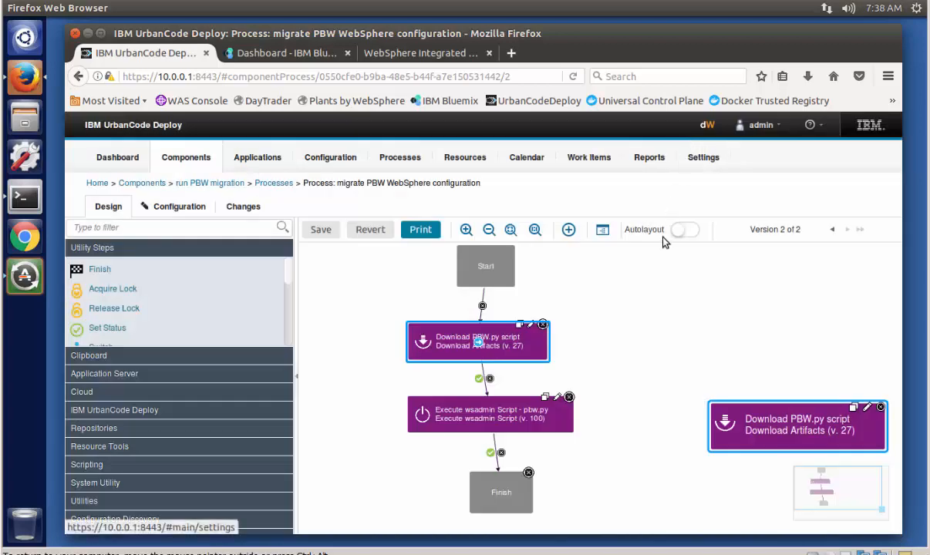
Step: Inspect the properties of the Execute wsadmin Script - pbw.py step, then close them without changes
click(556, 397)
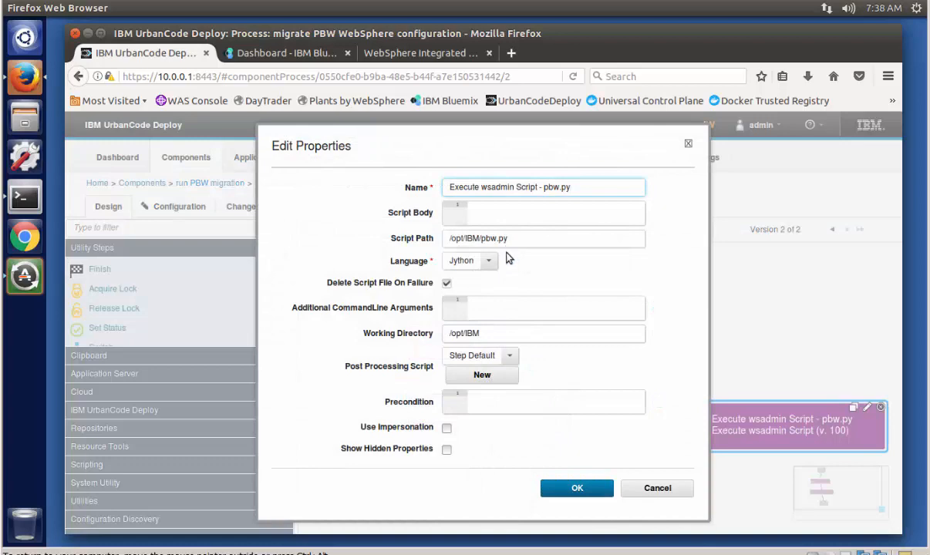
click(648, 489)
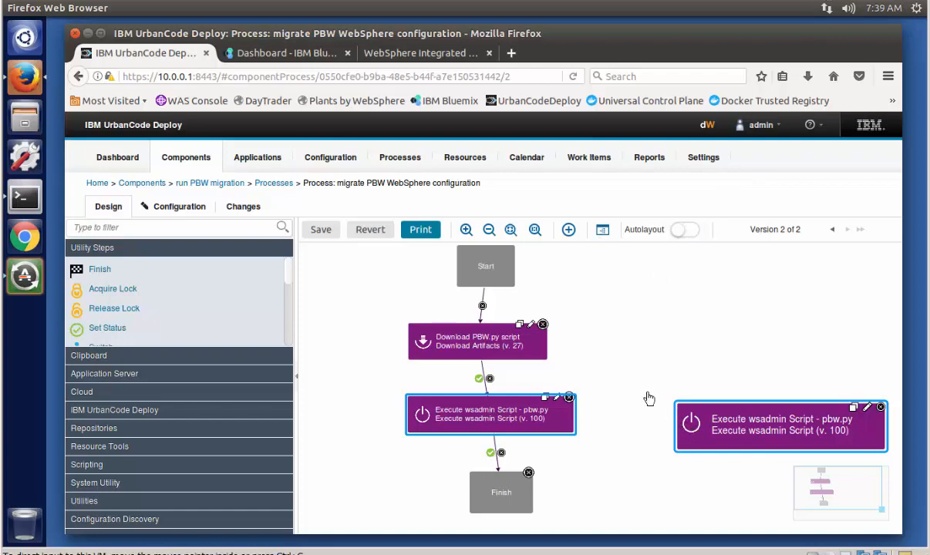
Step: Add the CloudBurst cell as a base resource to the WAS-Bluemix environment of the PlantsByWebSphere application
click(255, 159)
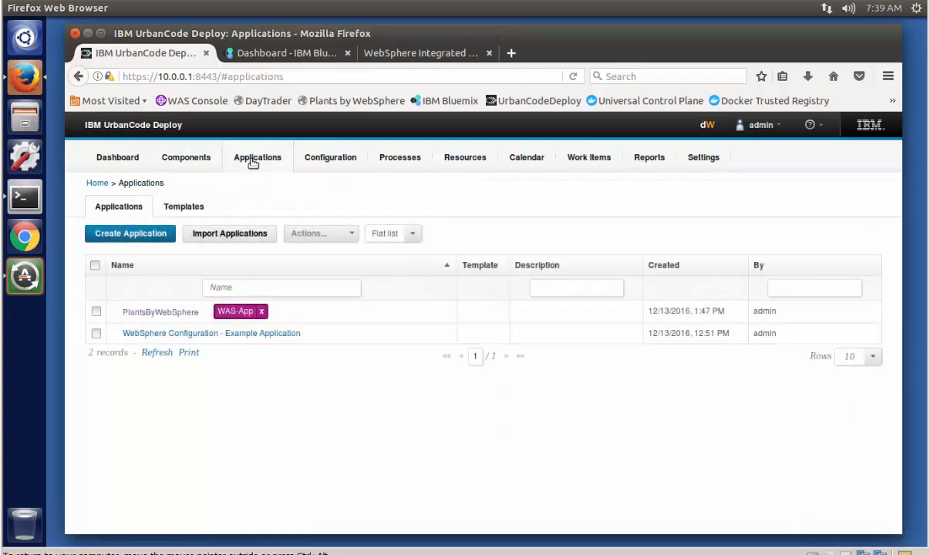
click(144, 313)
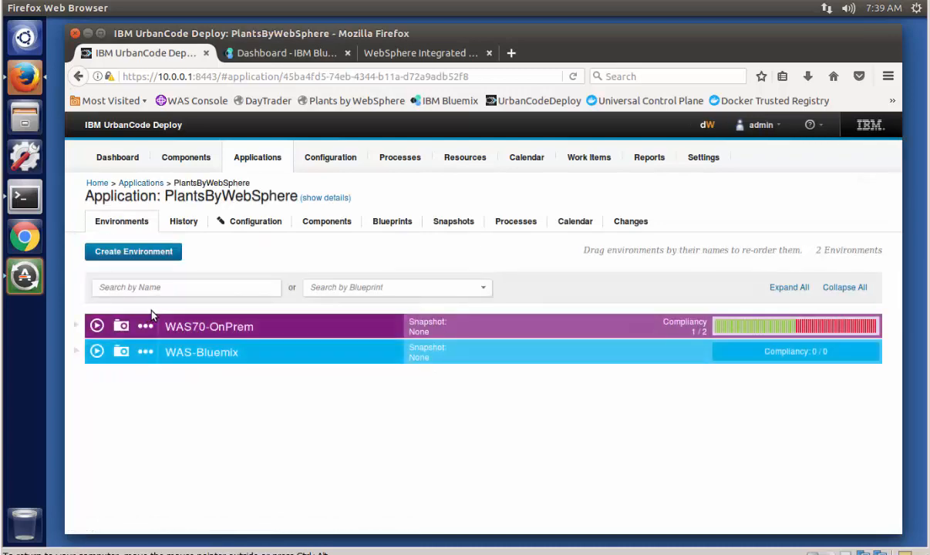
click(196, 353)
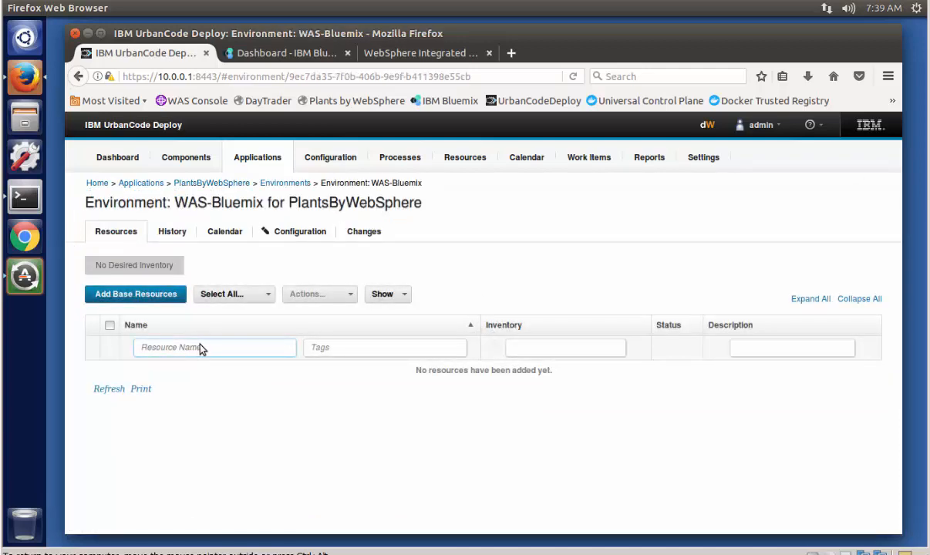
click(139, 294)
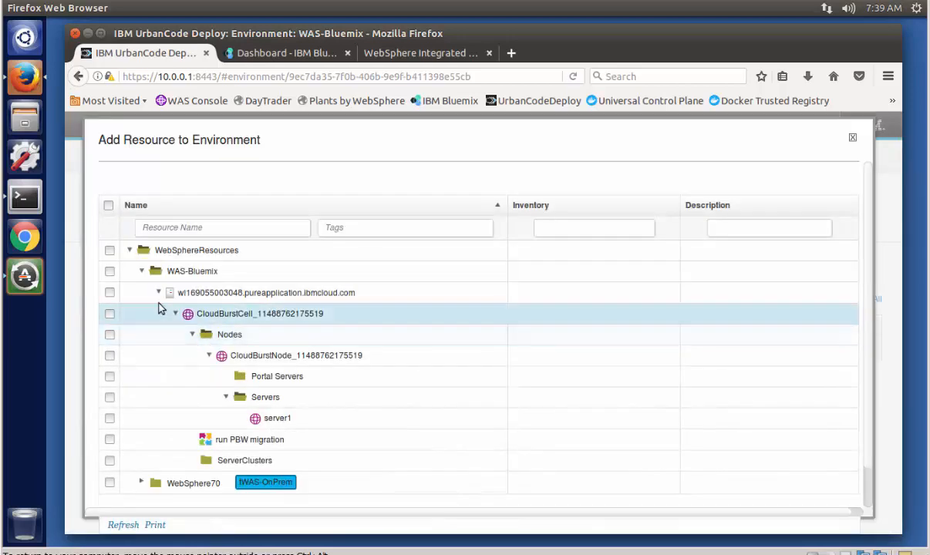
click(110, 314)
scroll(863, 440, down, 1)
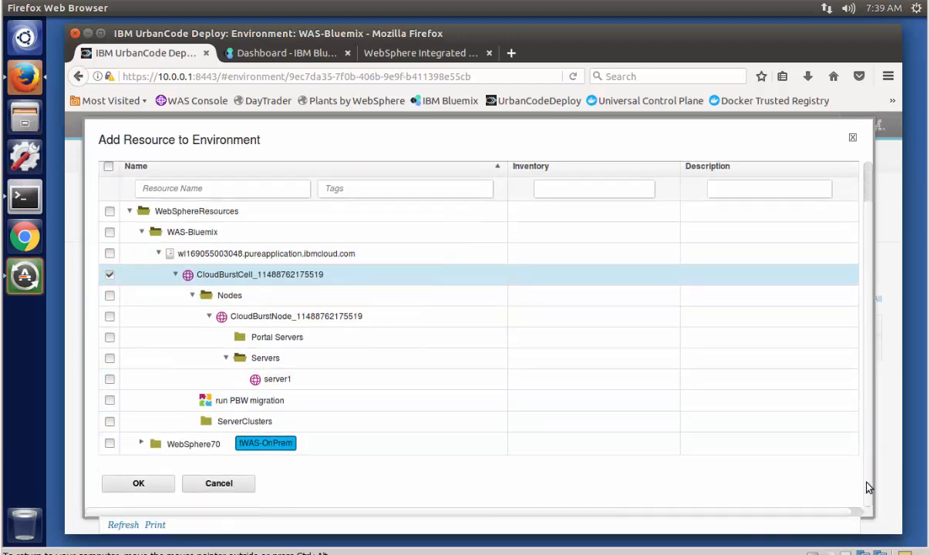
click(145, 483)
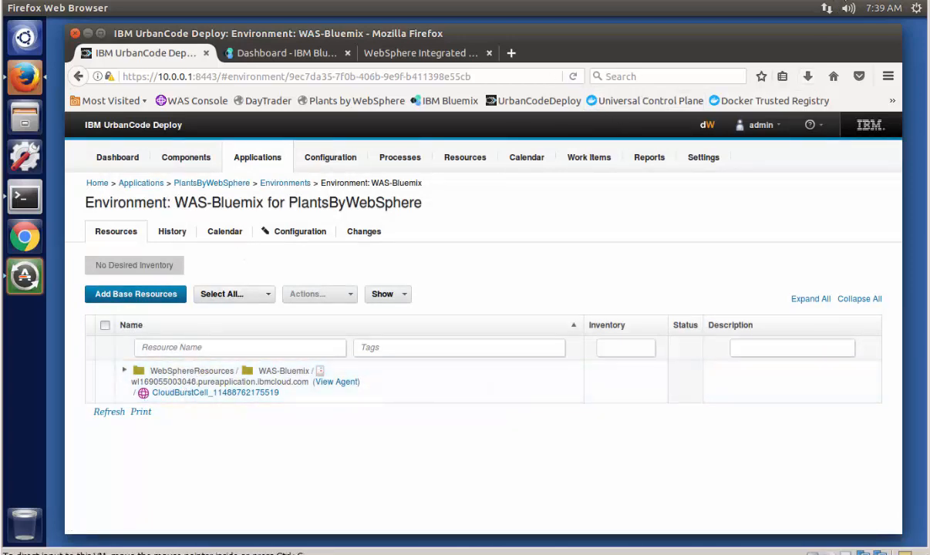
Step: Request a process run on the WAS-Bluemix environment with Only Changed Versions disabled and Migrate to Bluemix as the process
click(236, 186)
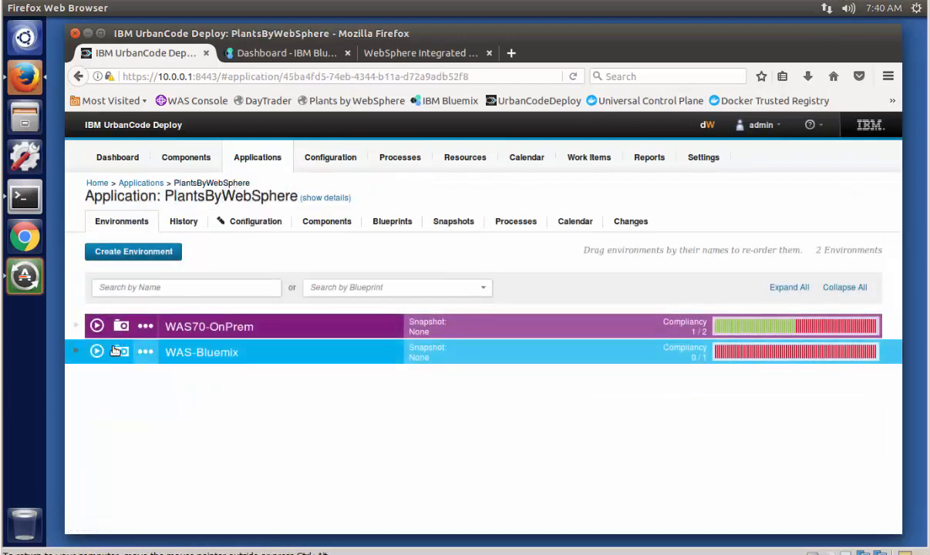
click(96, 351)
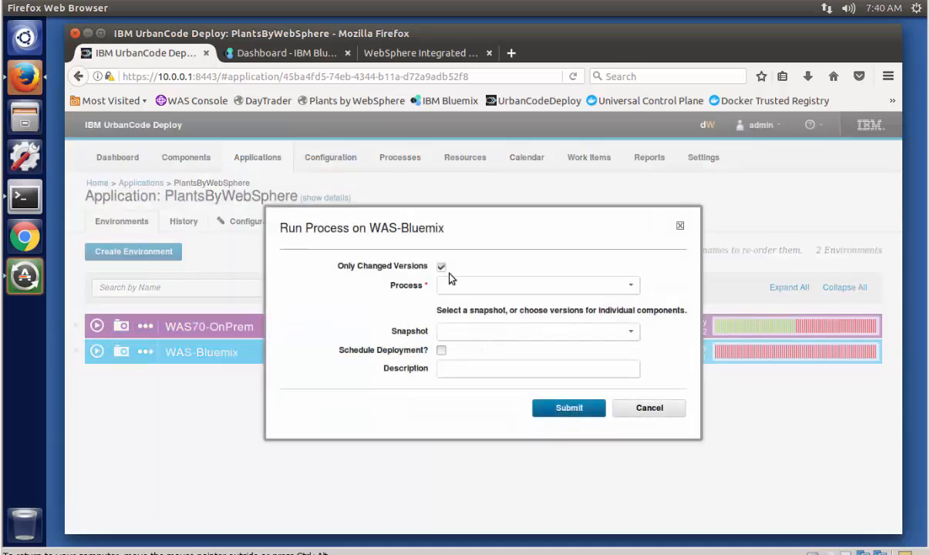
click(441, 266)
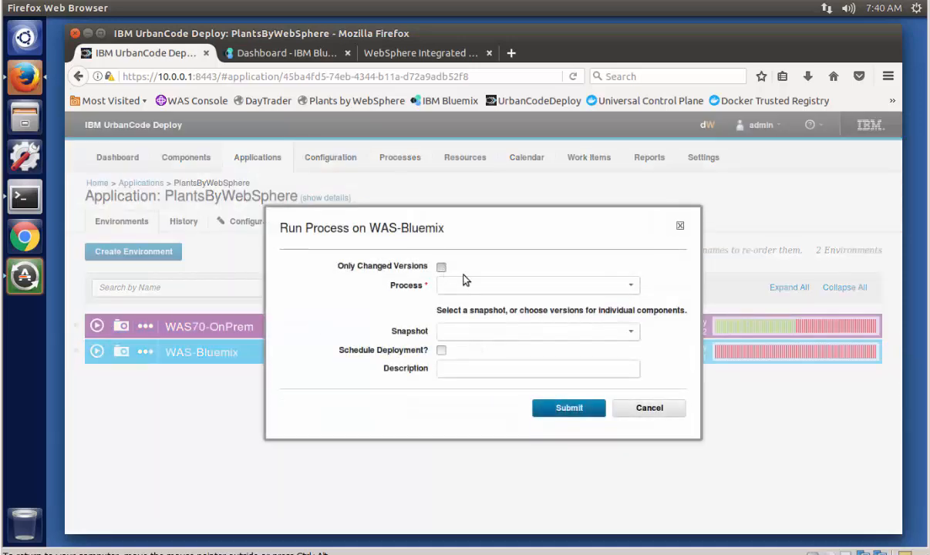
click(631, 286)
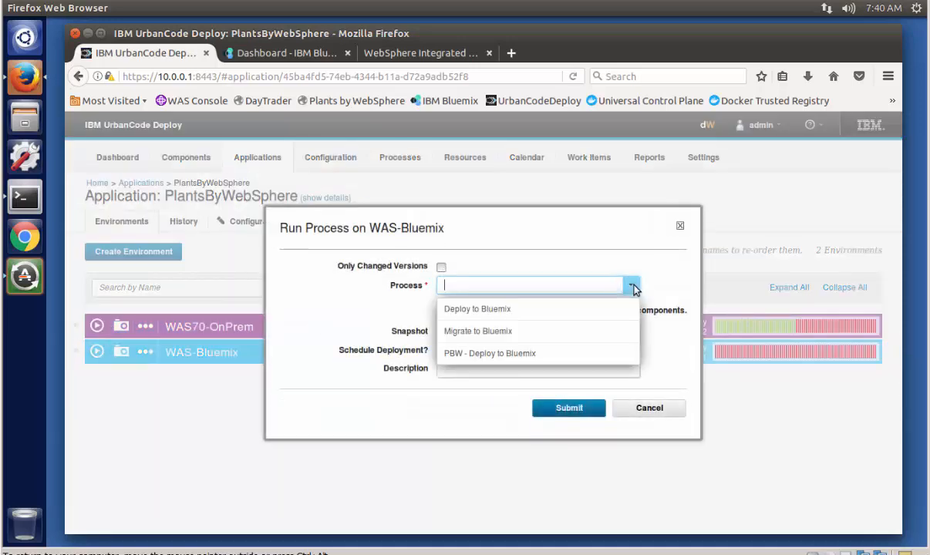
click(507, 331)
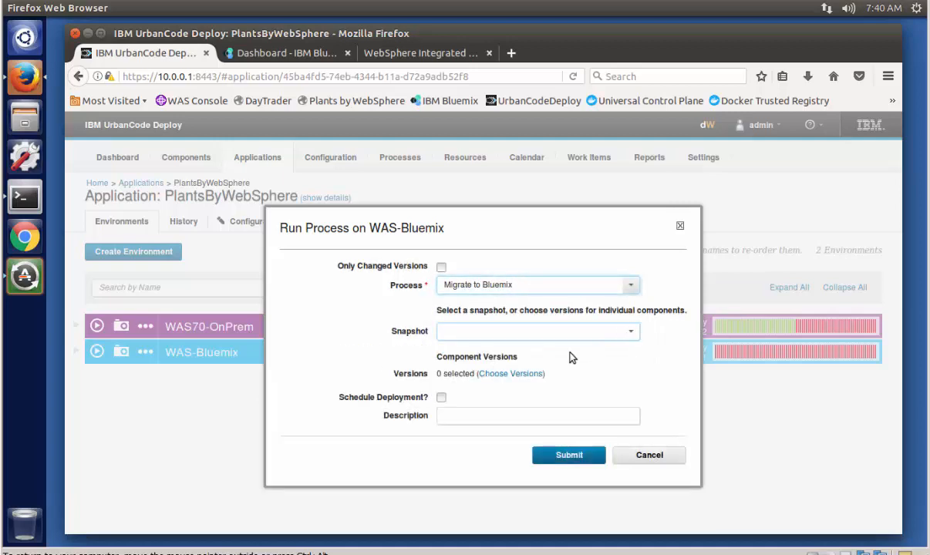
Step: Choose version 2.0 of the run PBW migration component for deployment and confirm the component versions
click(513, 374)
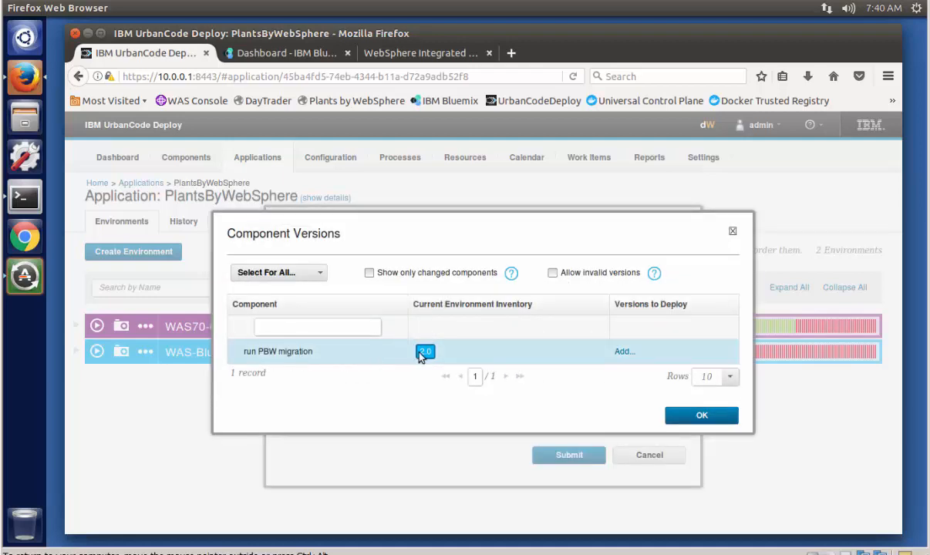
click(622, 353)
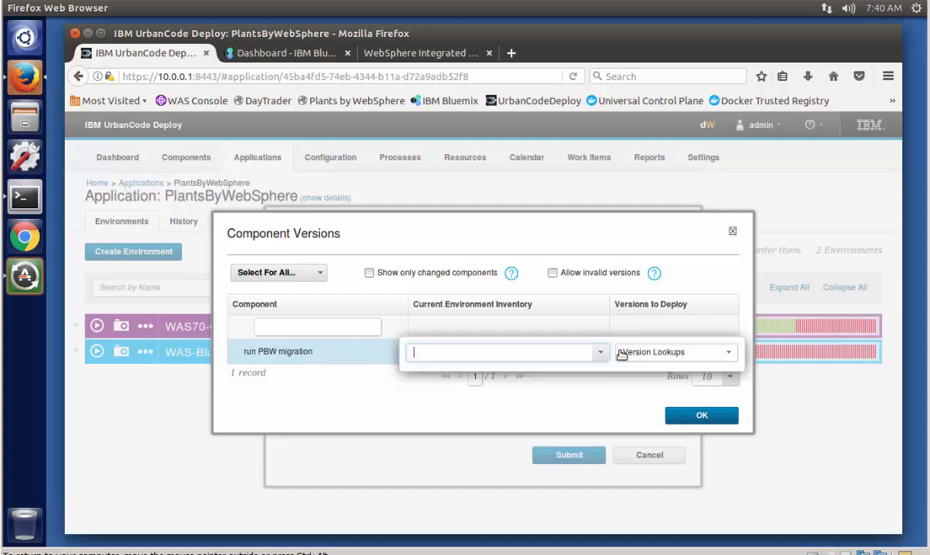
click(599, 353)
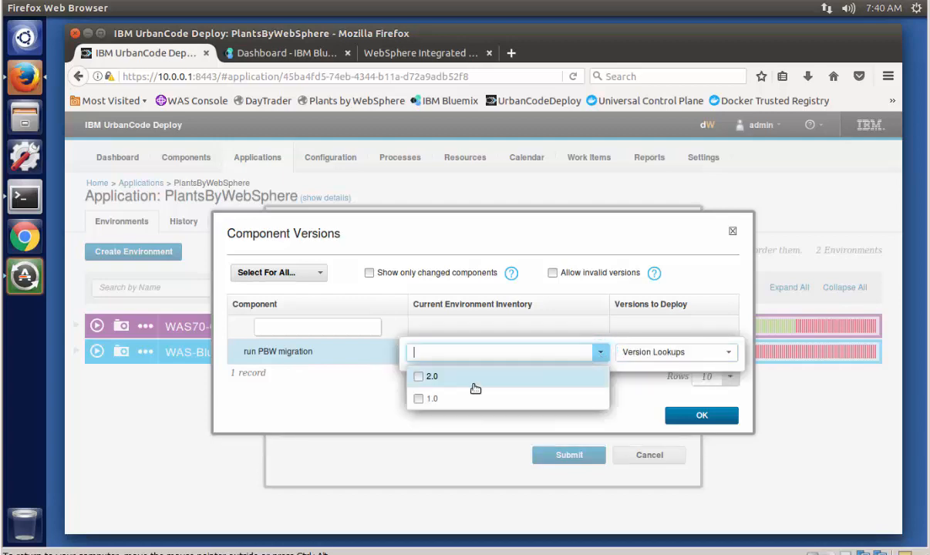
click(418, 377)
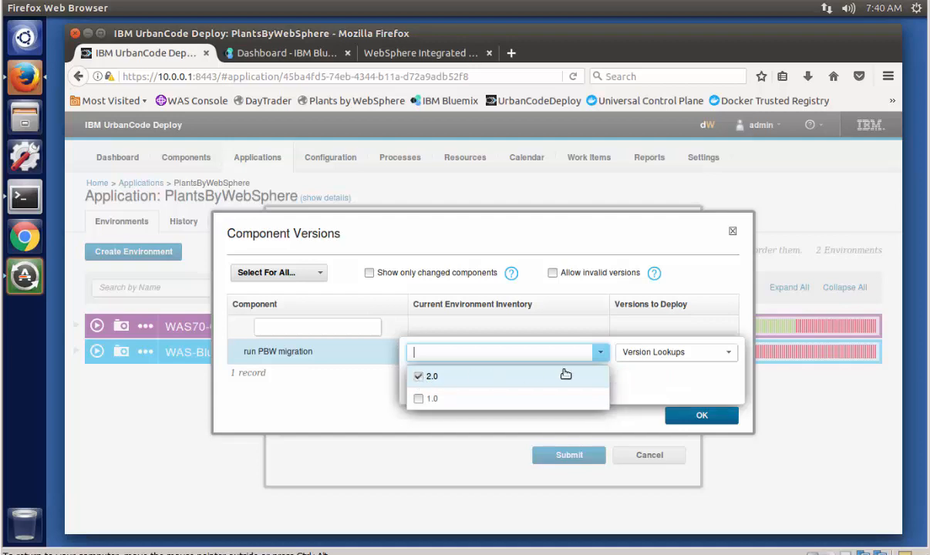
click(645, 382)
click(698, 415)
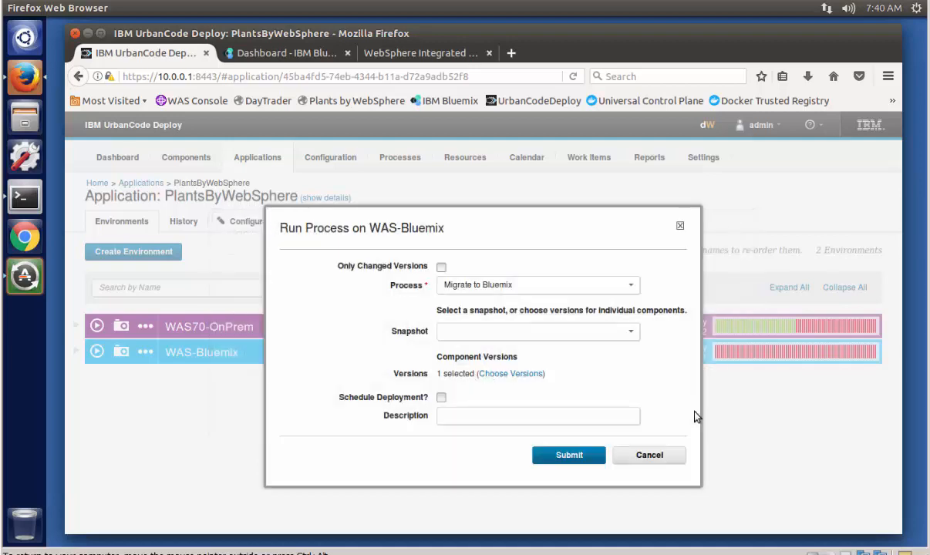
Step: Submit the Migrate to Bluemix process run and expand its execution log down to the steps of migrate PBW WebSphere configuration
click(569, 457)
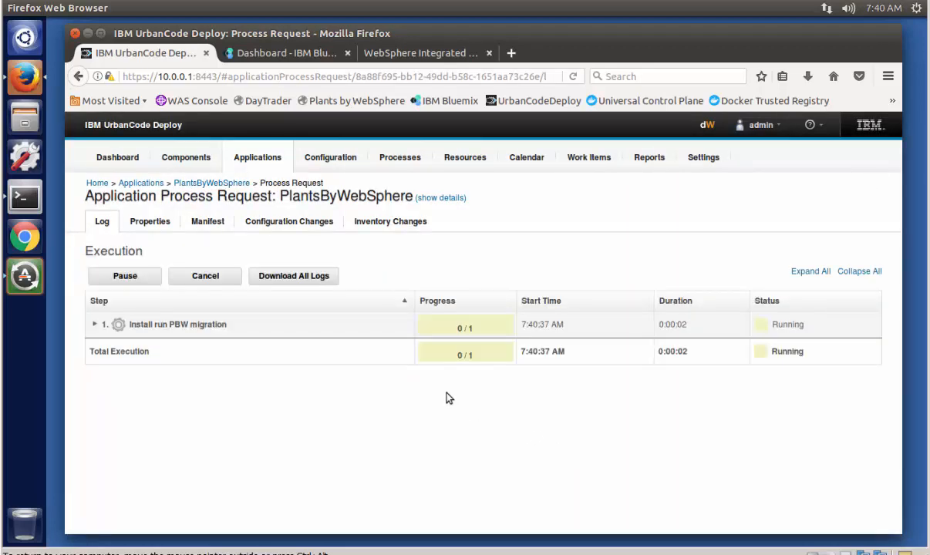
click(94, 326)
click(107, 350)
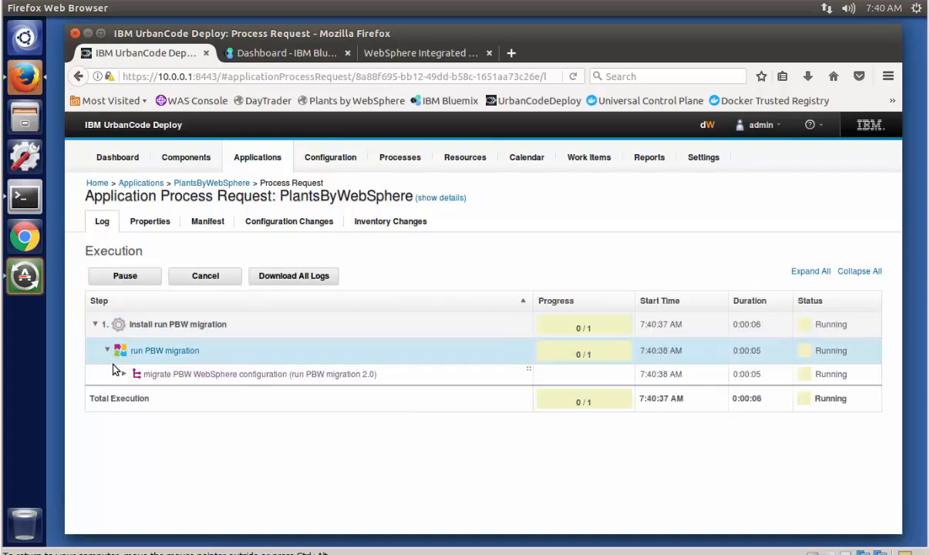
click(126, 375)
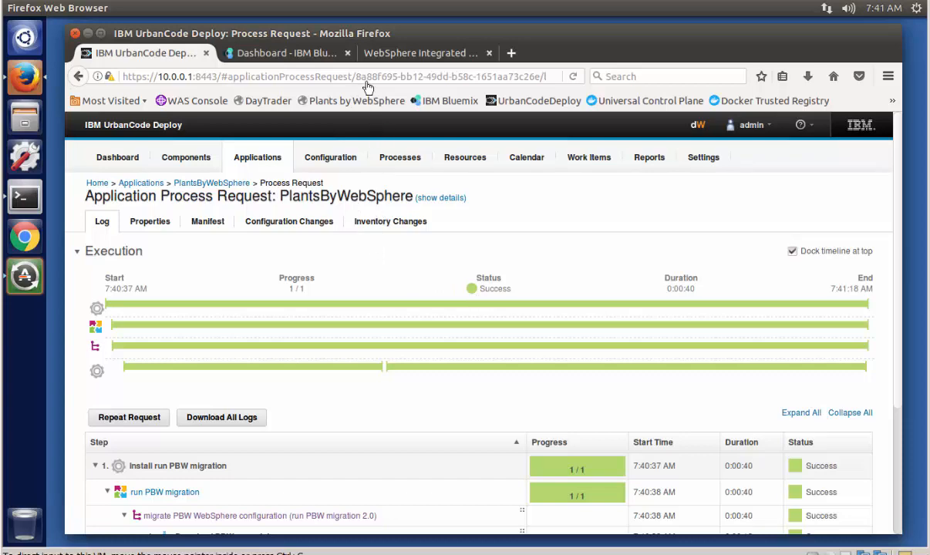
Step: Switch to the WebSphere Integrated Solutions Console, log in as wsadmin, and dismiss the offer to remember the login
click(391, 56)
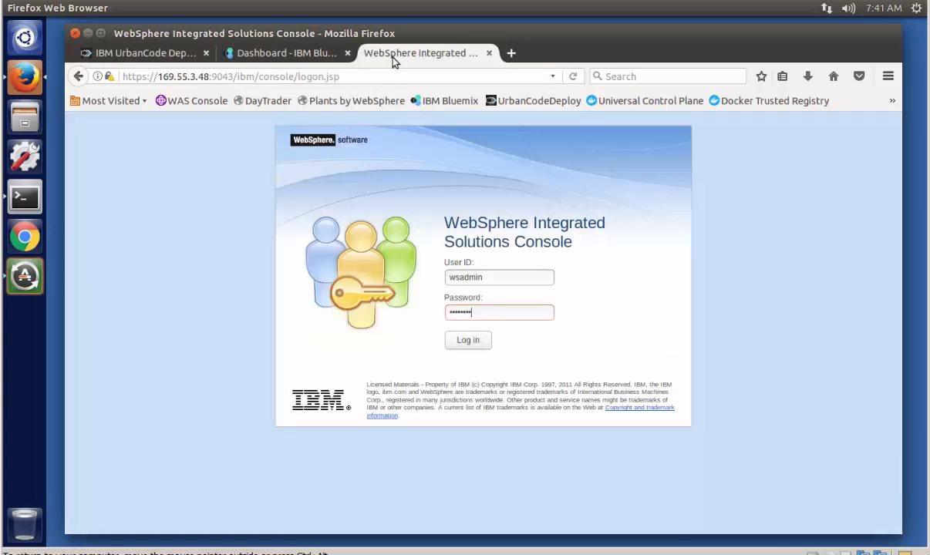
click(478, 344)
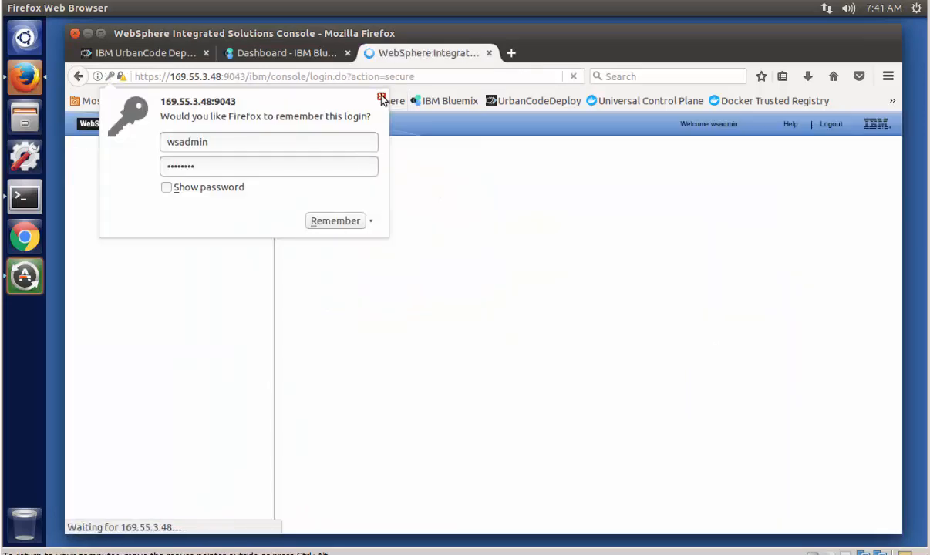
click(381, 95)
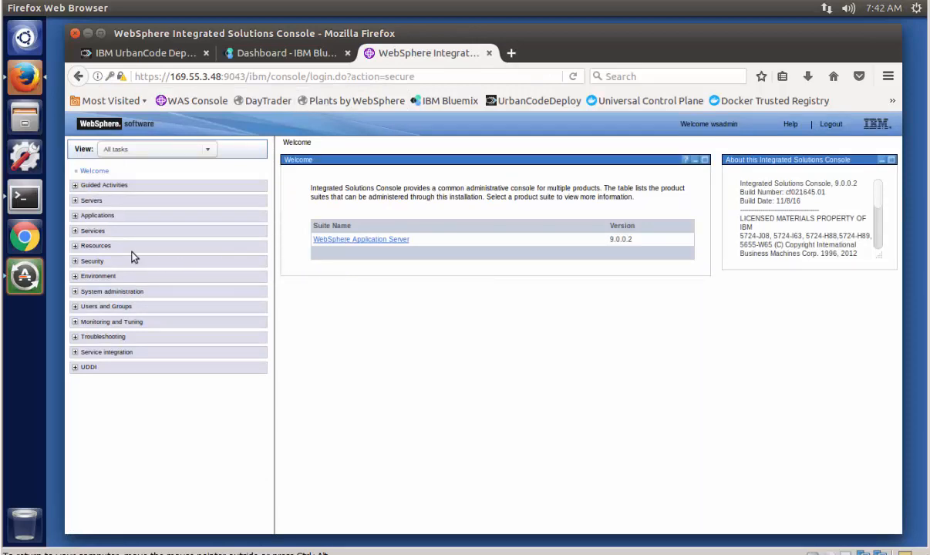
Step: View the list of WebSphere enterprise applications installed on the Bluemix cell, then collapse the Applications tree
click(77, 216)
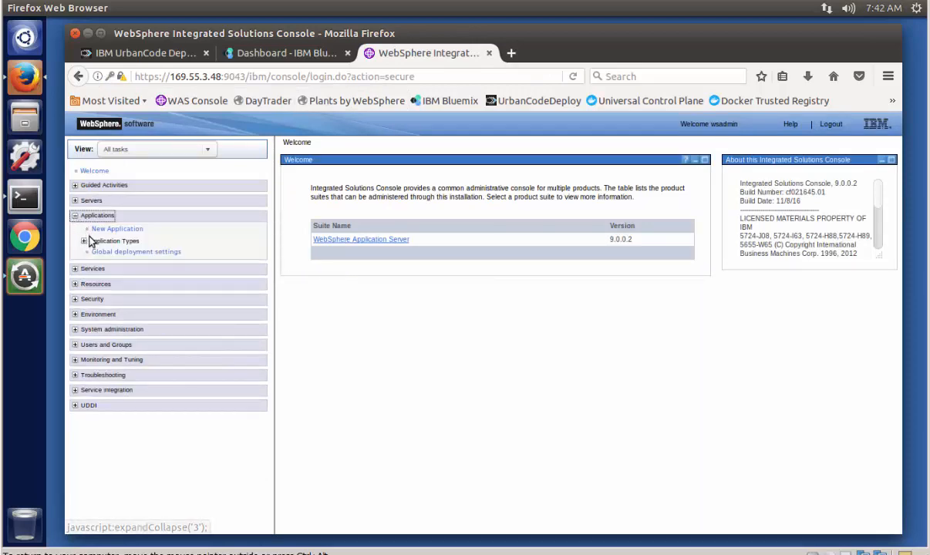
click(84, 240)
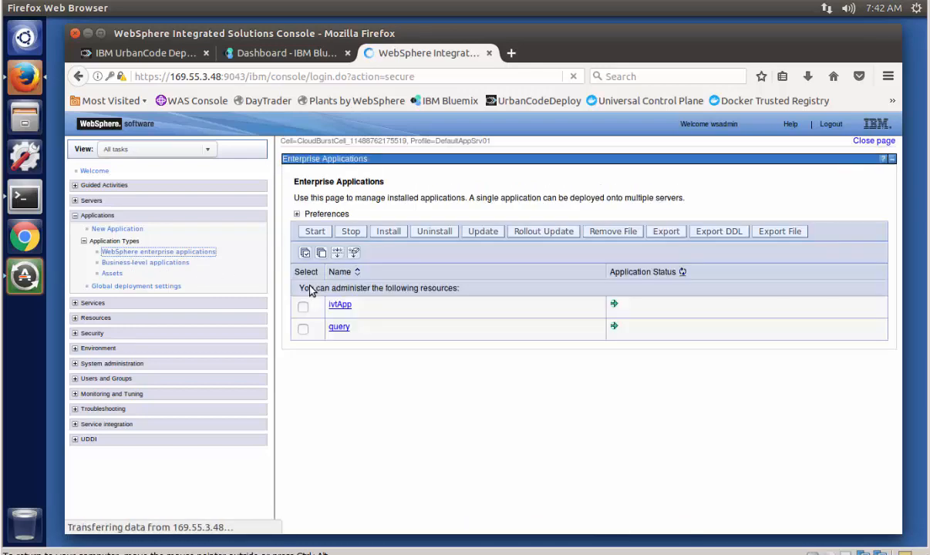
click(76, 218)
Step: Open the configuration of PlantsByWebSphereDataSource from the JDBC data sources under Resources
click(74, 245)
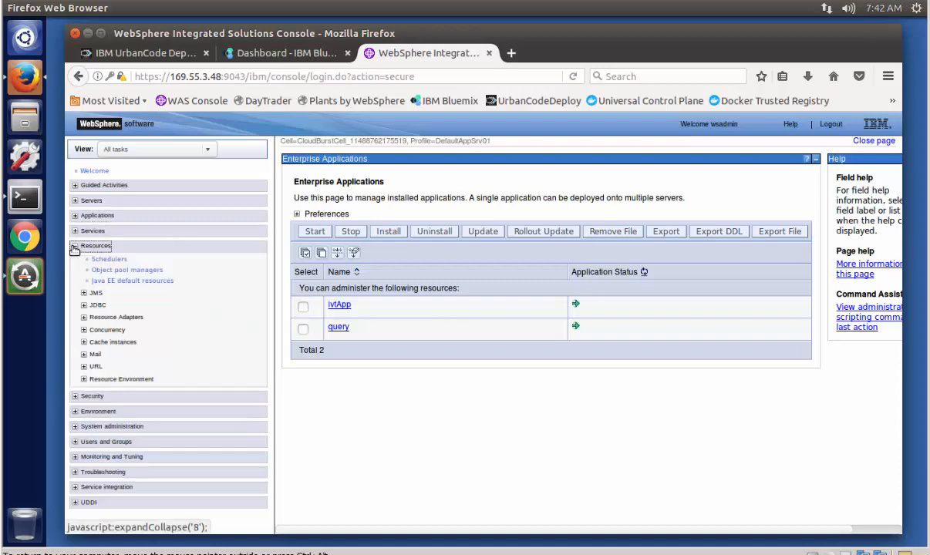
click(83, 304)
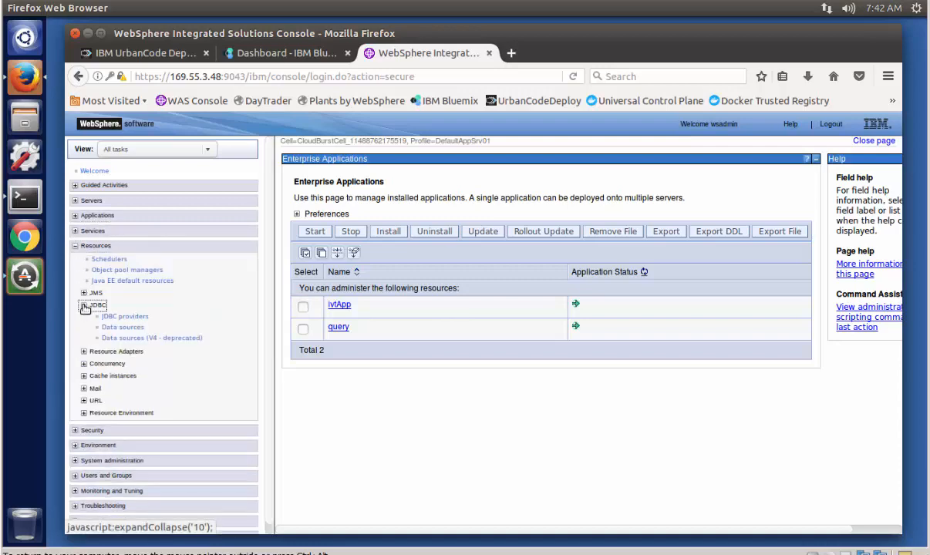
click(124, 328)
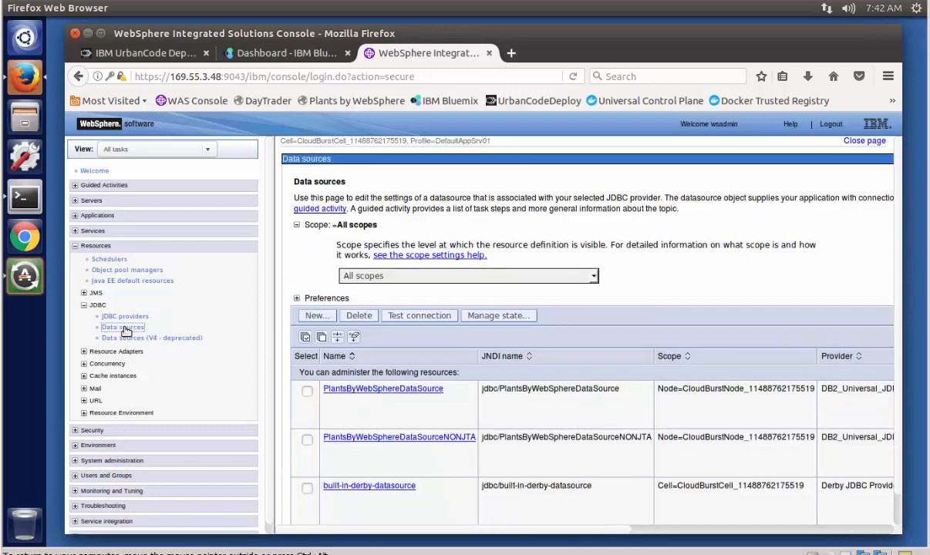
click(384, 392)
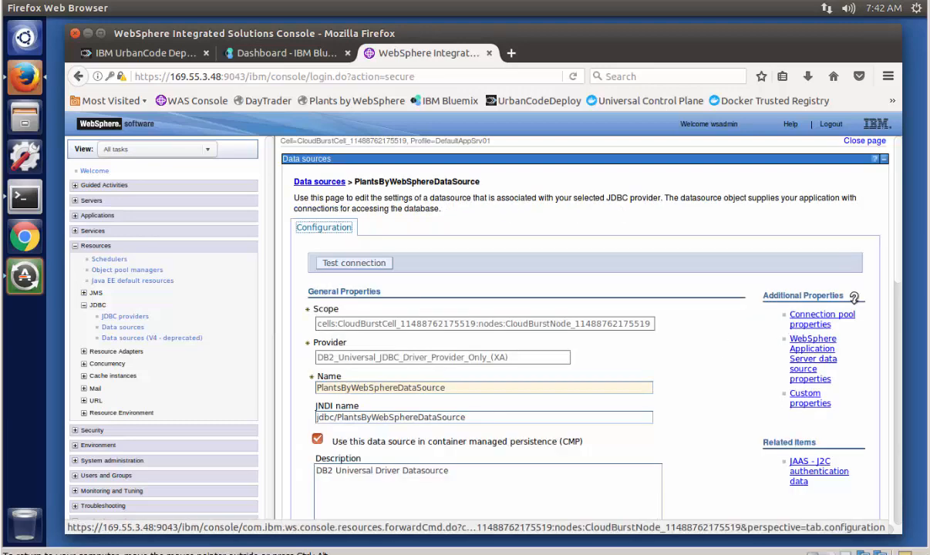
Step: Review the data source's security settings and required database properties, and test its connection
drag(895, 275, 913, 432)
scroll(860, 441, down, 3)
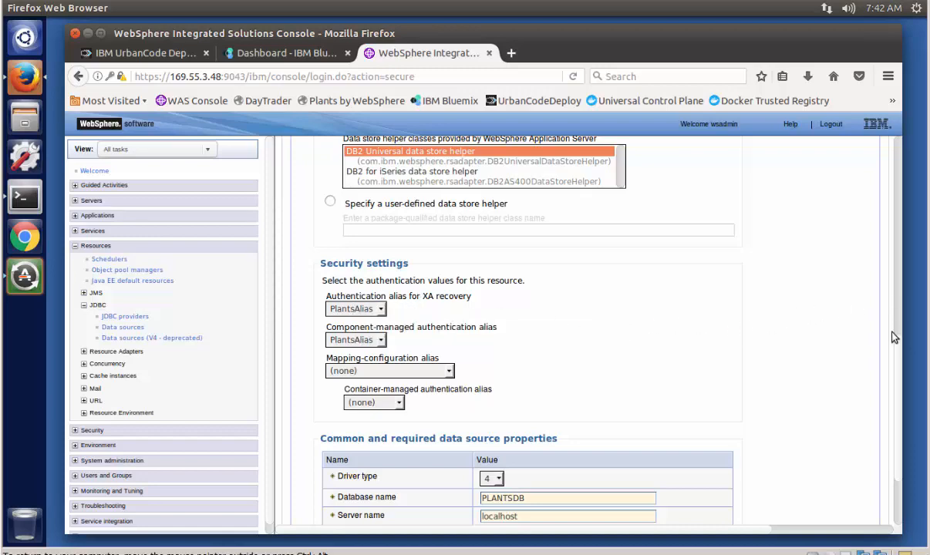
scroll(847, 355, down, 3)
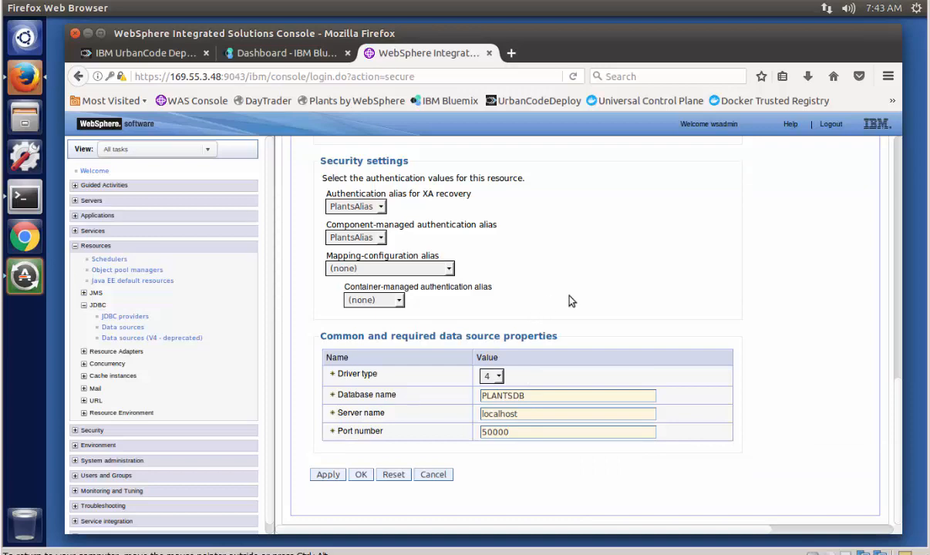
drag(889, 364, 906, 169)
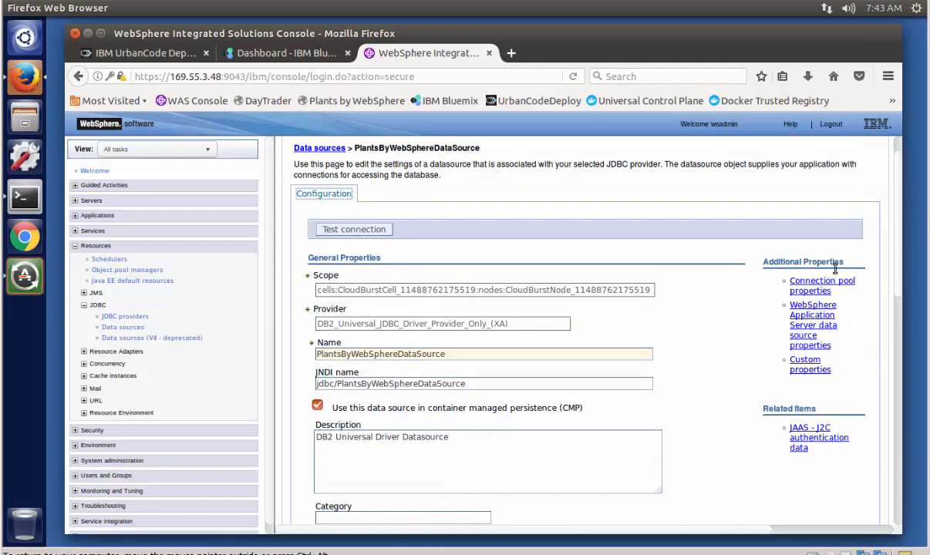
click(370, 231)
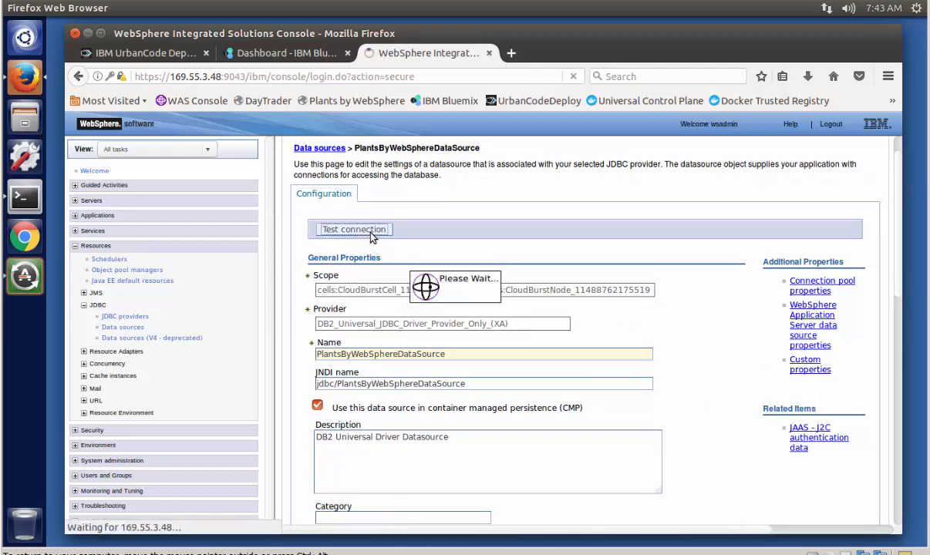